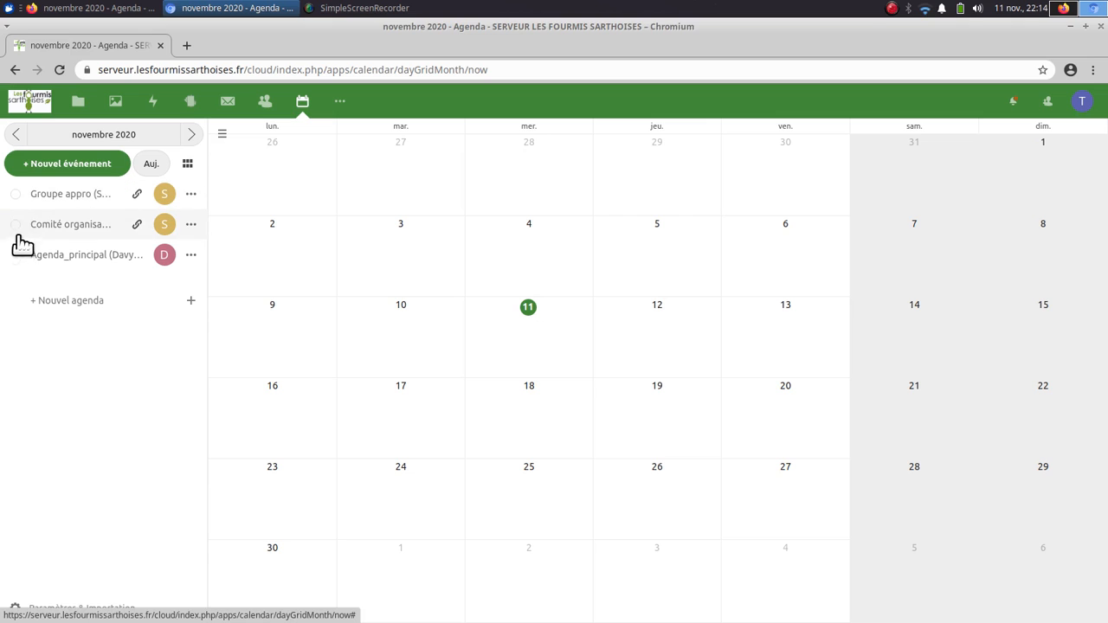
- Display the events of the Groupe appro, Comité organisation and Agenda_principal calendars
{"action": "left_click", "coordinate": [19, 201]}
{"action": "left_click", "coordinate": [18, 221]}
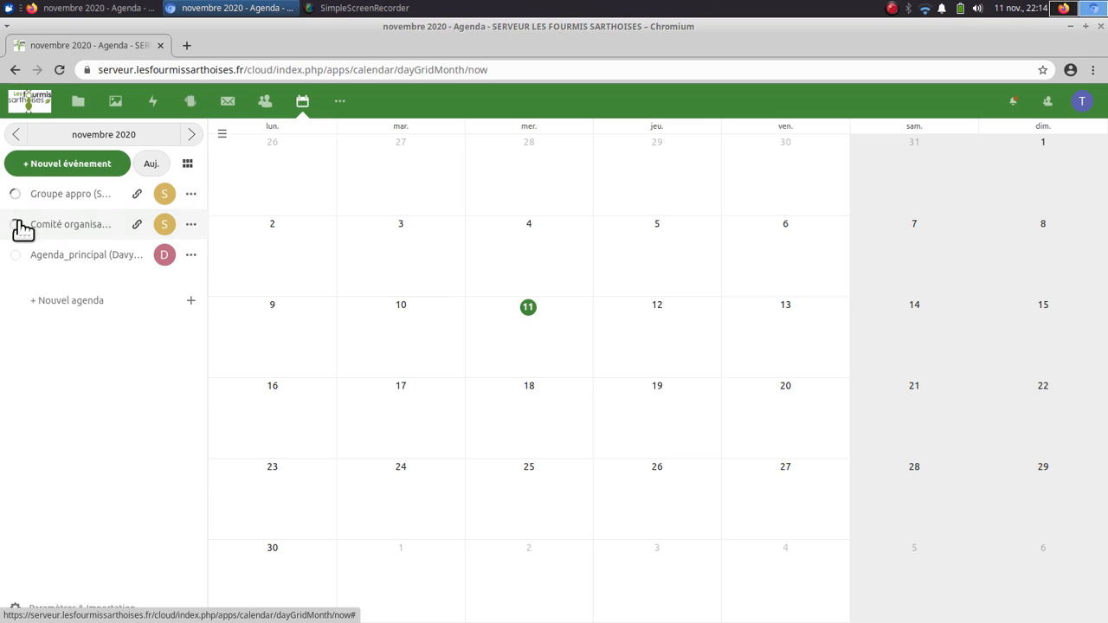
{"action": "left_click", "coordinate": [18, 251]}
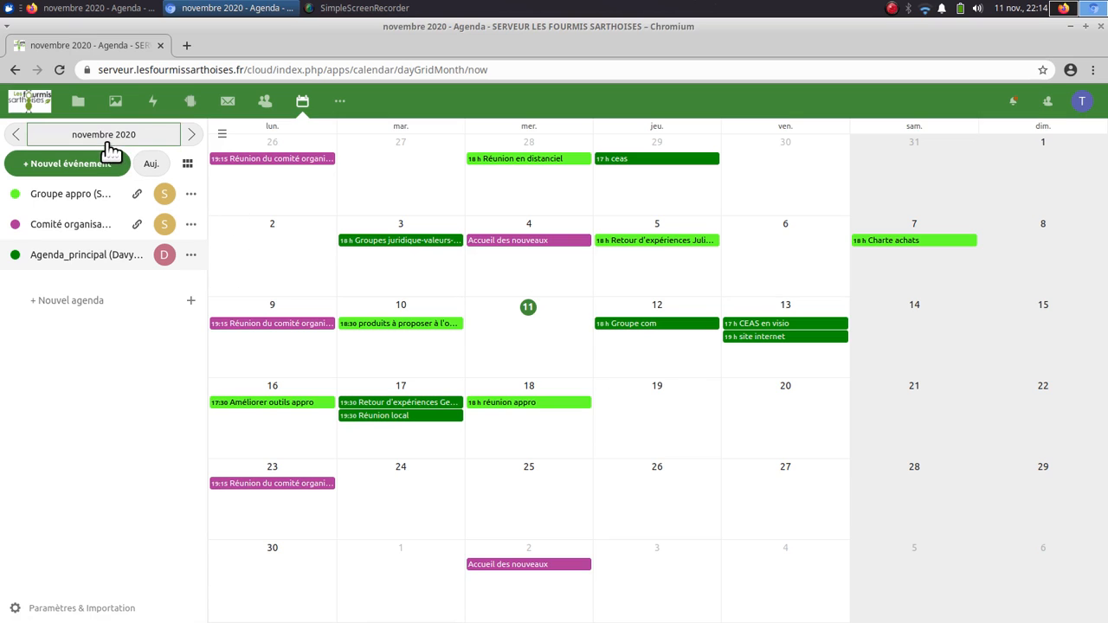
- View December 2020 and return to November, trying the day and week views before going back to the month view
{"action": "left_click", "coordinate": [192, 135]}
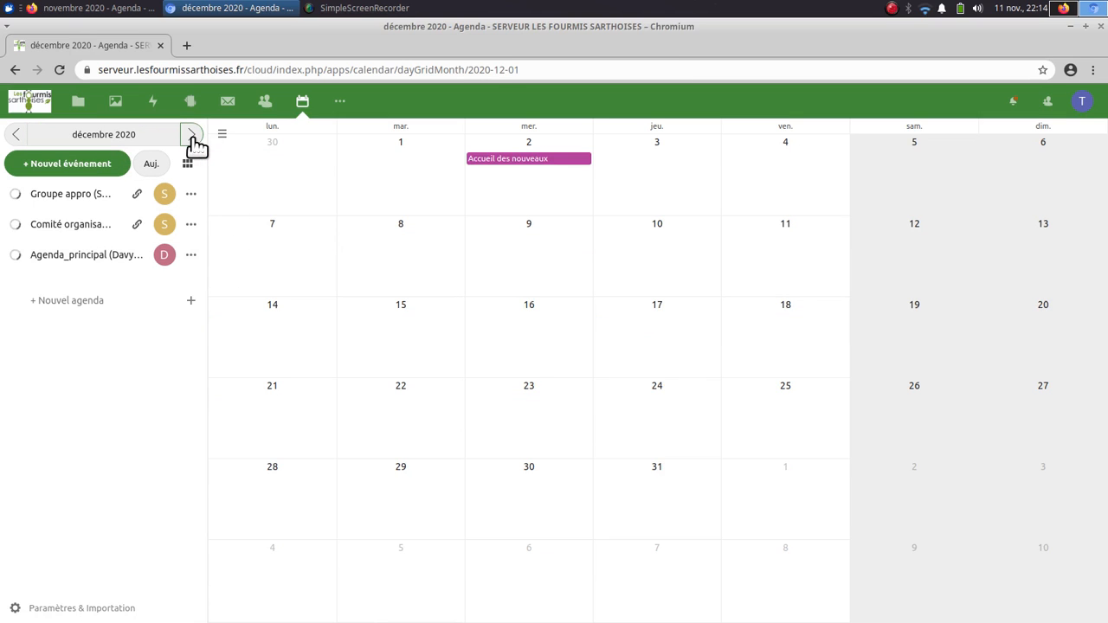
{"action": "left_click", "coordinate": [16, 135]}
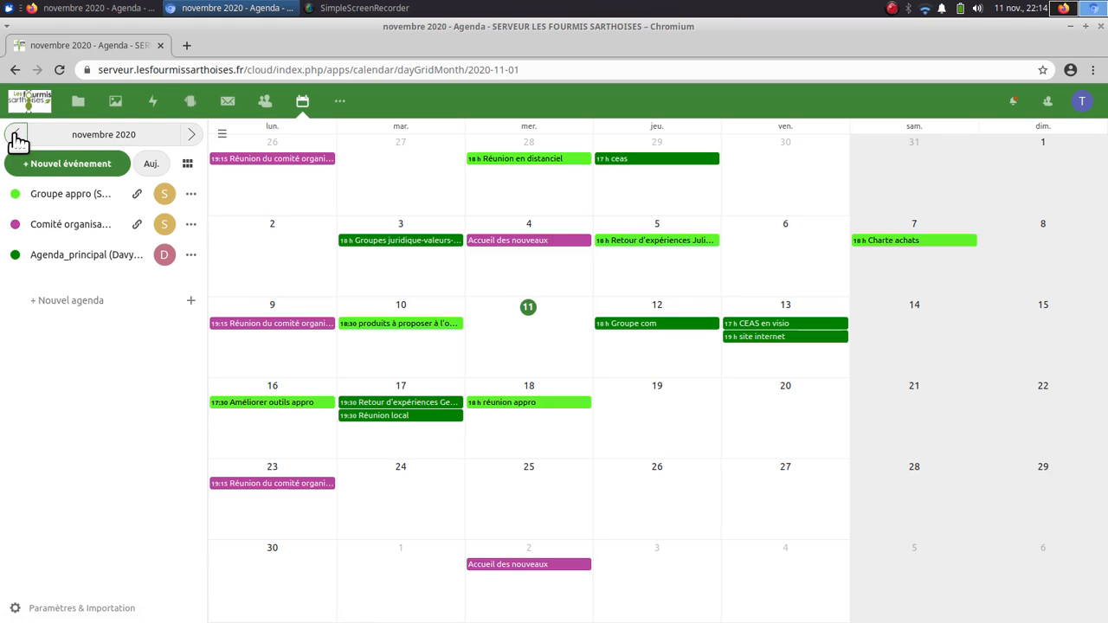
{"action": "left_click", "coordinate": [187, 164]}
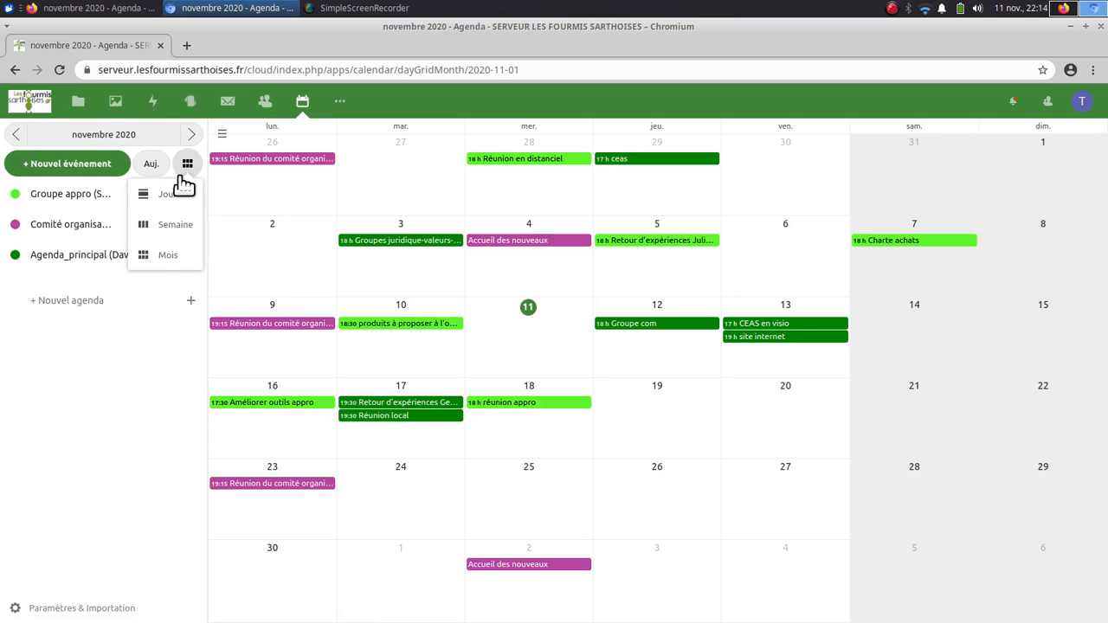
{"action": "left_click", "coordinate": [180, 196]}
{"action": "left_click", "coordinate": [187, 166]}
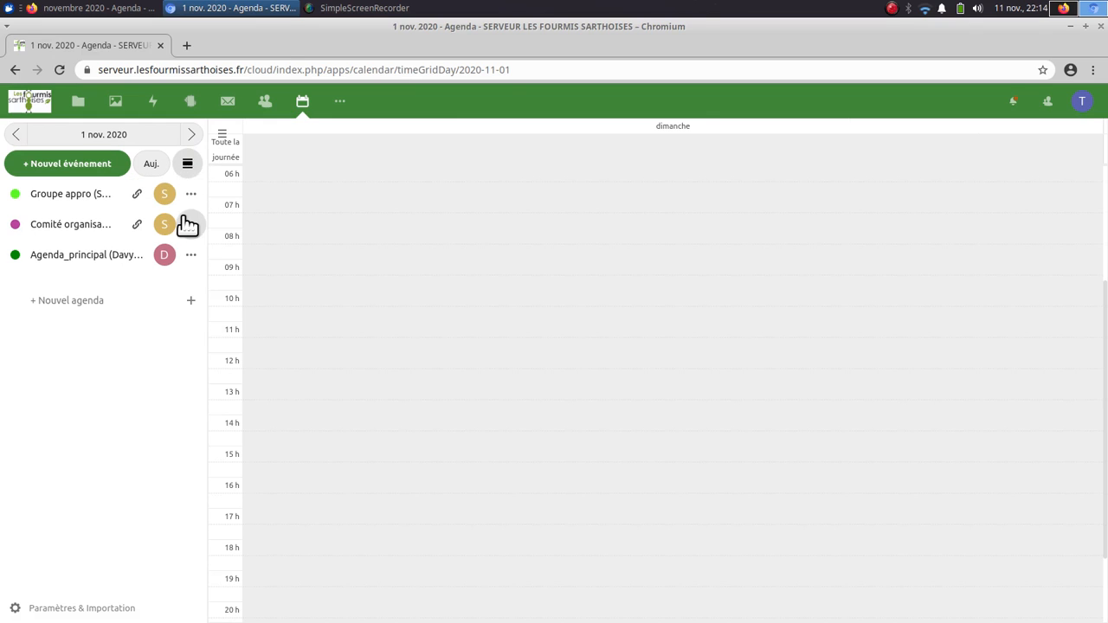
{"action": "left_click", "coordinate": [188, 166]}
{"action": "left_click", "coordinate": [176, 226]}
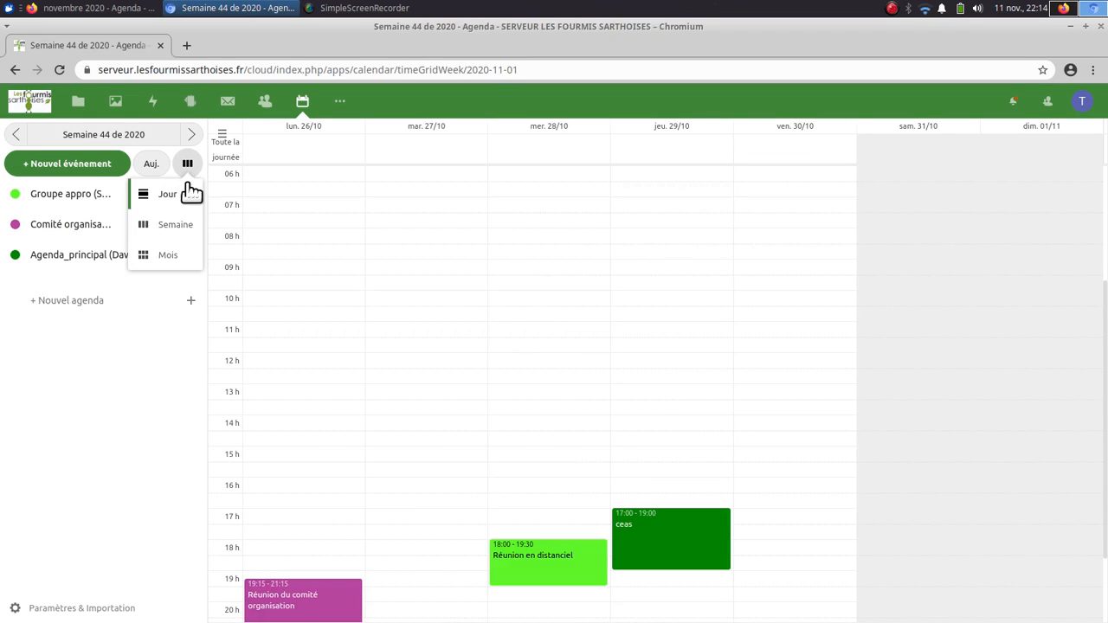
{"action": "left_click", "coordinate": [182, 254]}
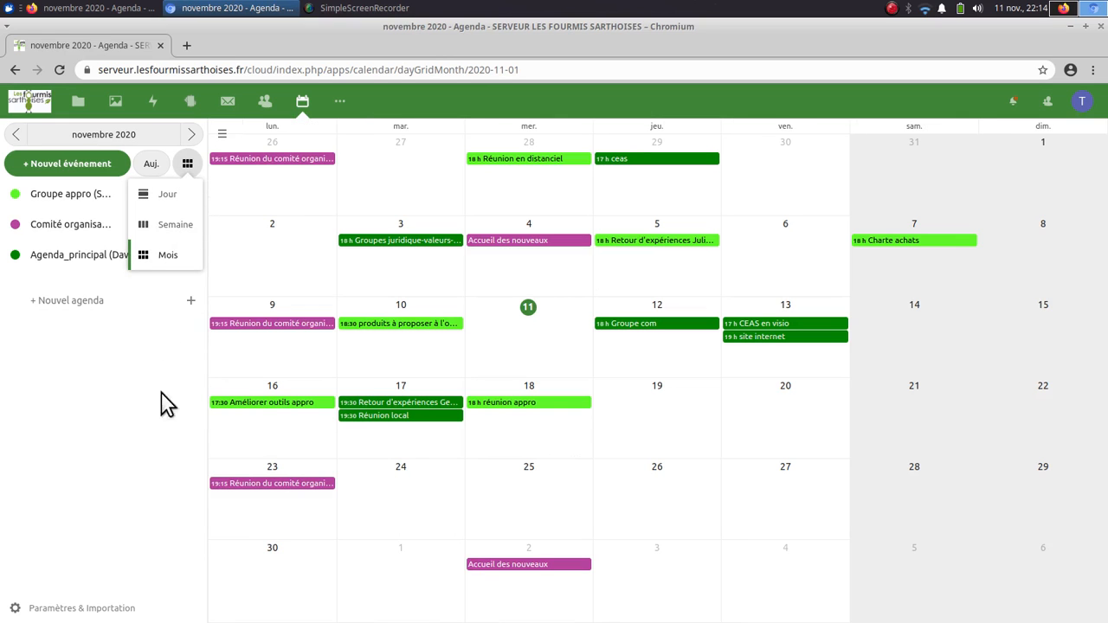
{"action": "left_click", "coordinate": [149, 421]}
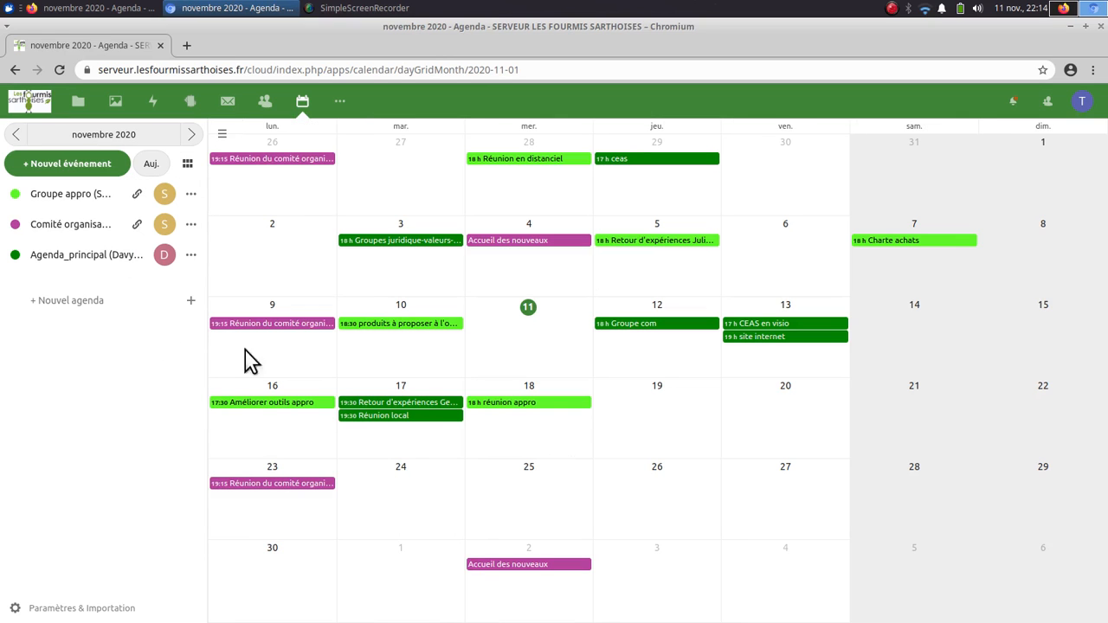
- Open the event "produits à proposer à l'ouverture" on 10 November and review its full details
{"action": "left_click", "coordinate": [411, 326]}
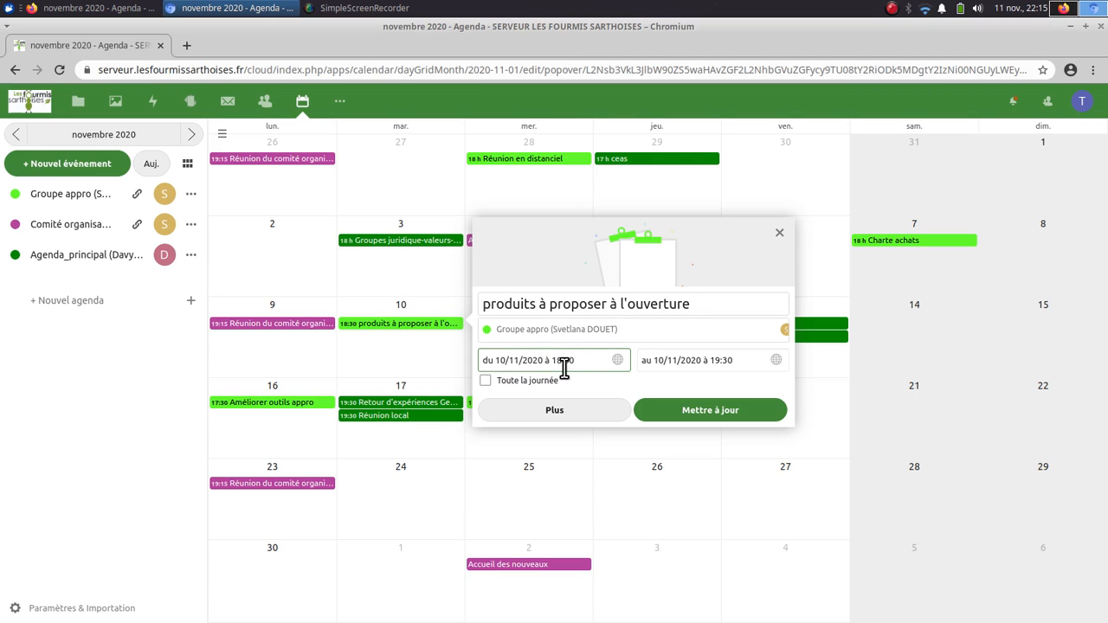
{"action": "left_click", "coordinate": [574, 414]}
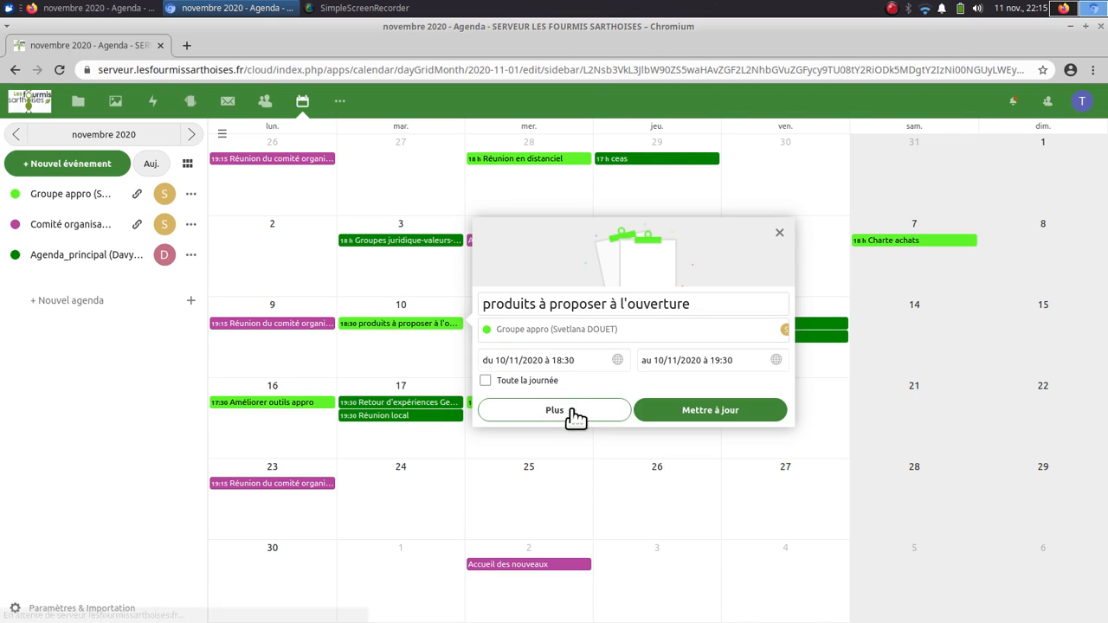
{"action": "scroll", "coordinate": [872, 455], "scroll_direction": "down", "scroll_amount": 2}
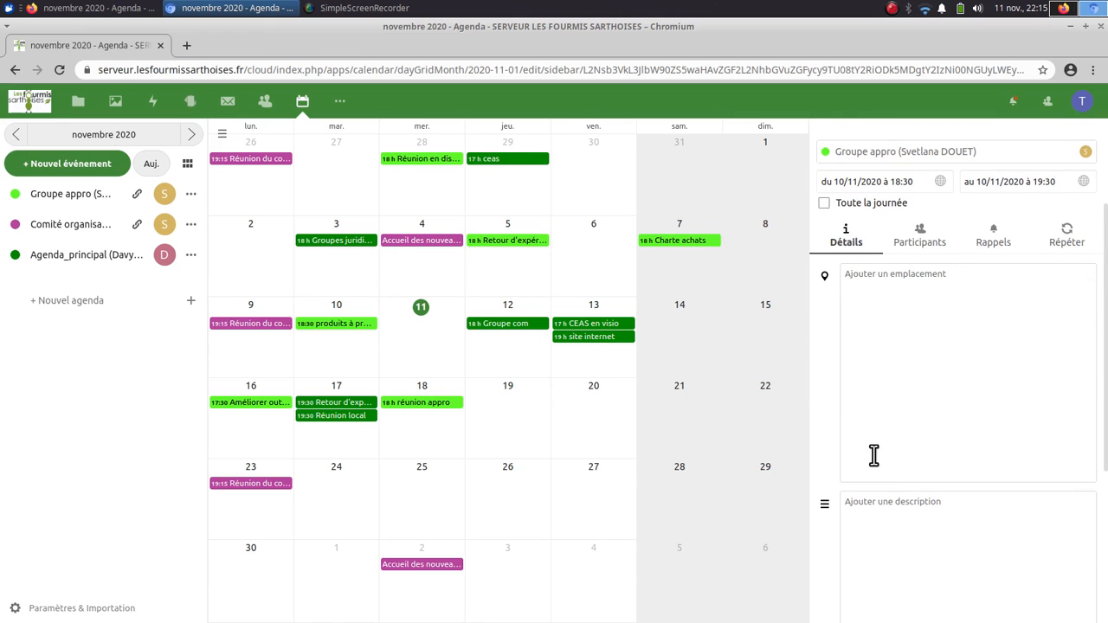
{"action": "scroll", "coordinate": [897, 313], "scroll_direction": "down", "scroll_amount": 3}
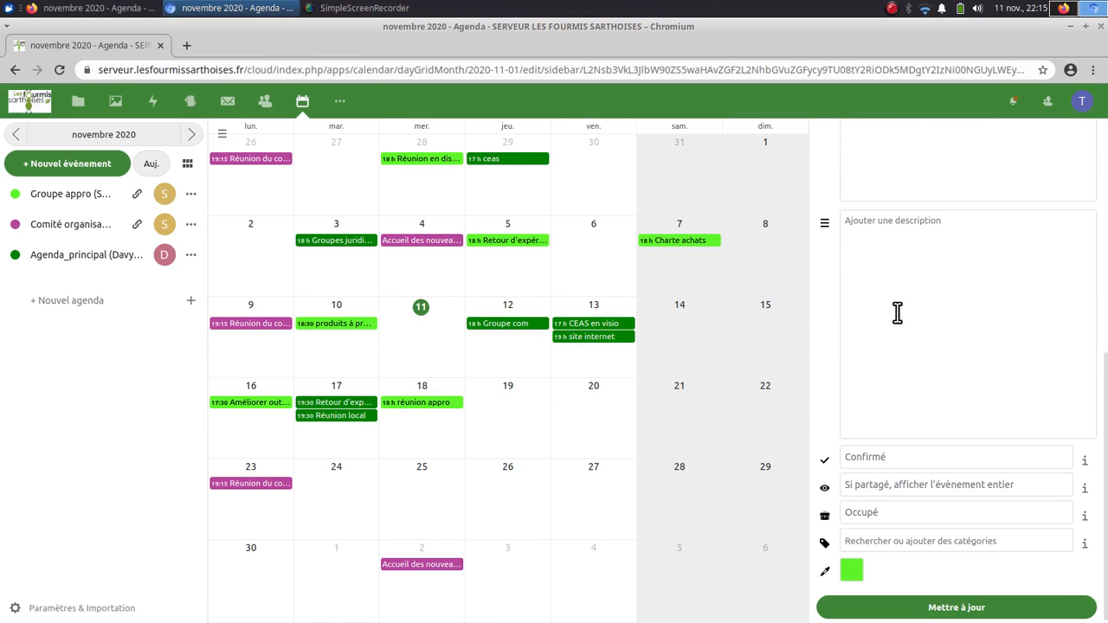
{"action": "scroll", "coordinate": [909, 425], "scroll_direction": "up", "scroll_amount": 5}
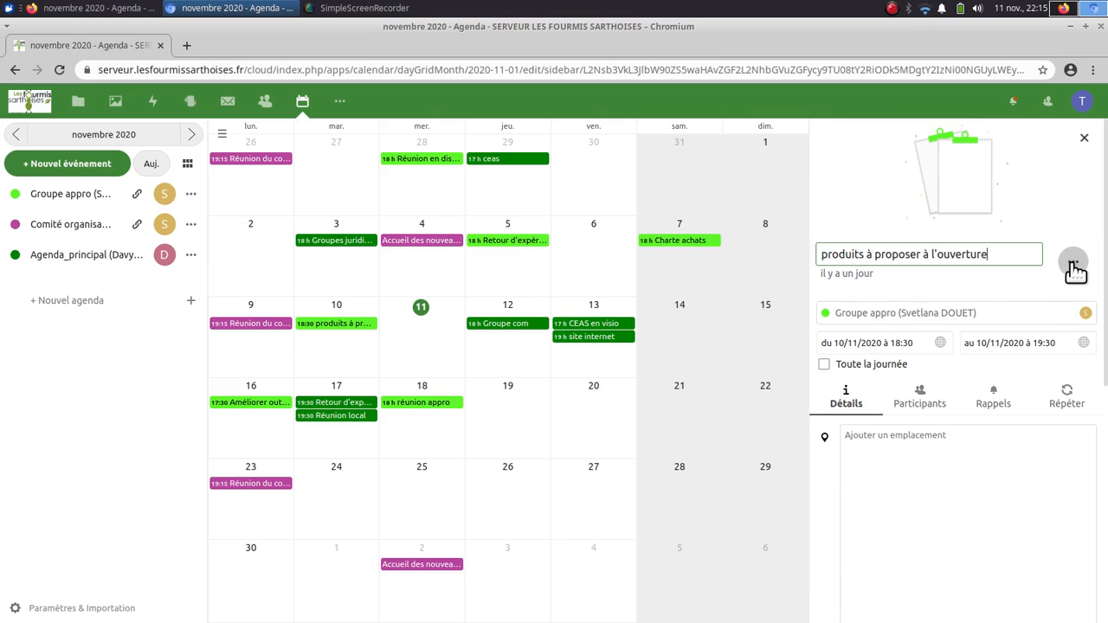
{"action": "left_click", "coordinate": [146, 344]}
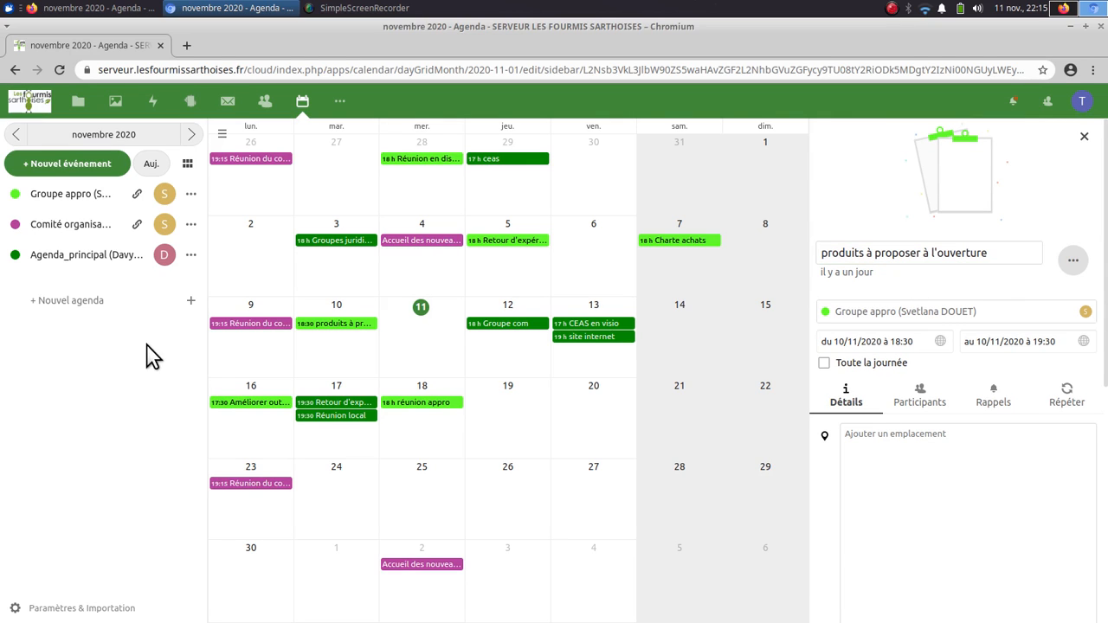
- Create a new calendar named "Groupe tuto"
{"action": "left_click", "coordinate": [191, 300]}
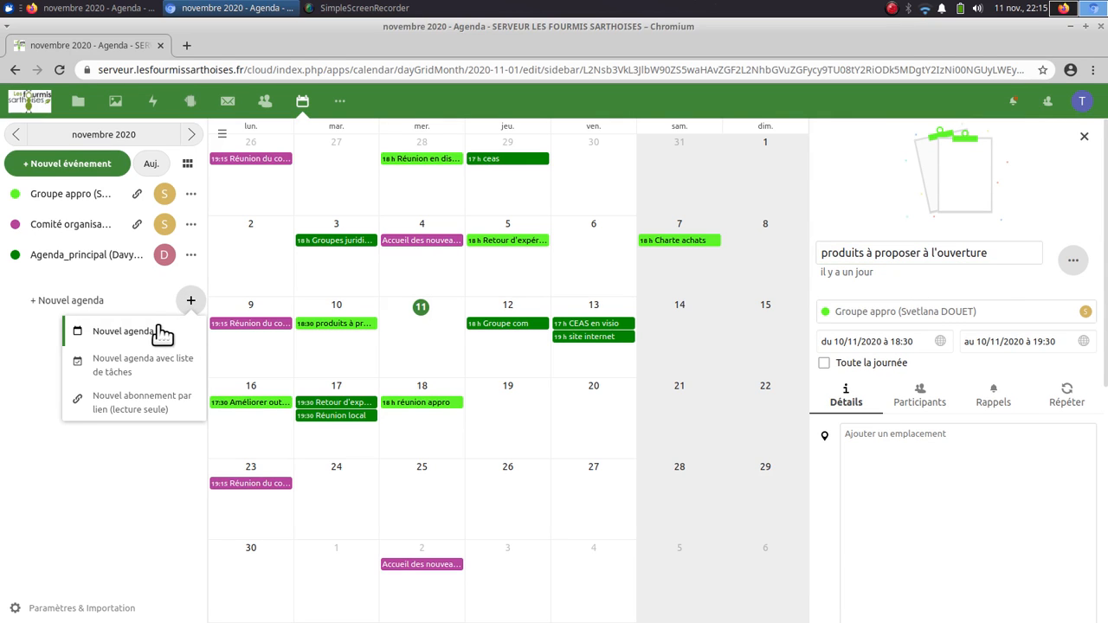
{"action": "left_click", "coordinate": [162, 331]}
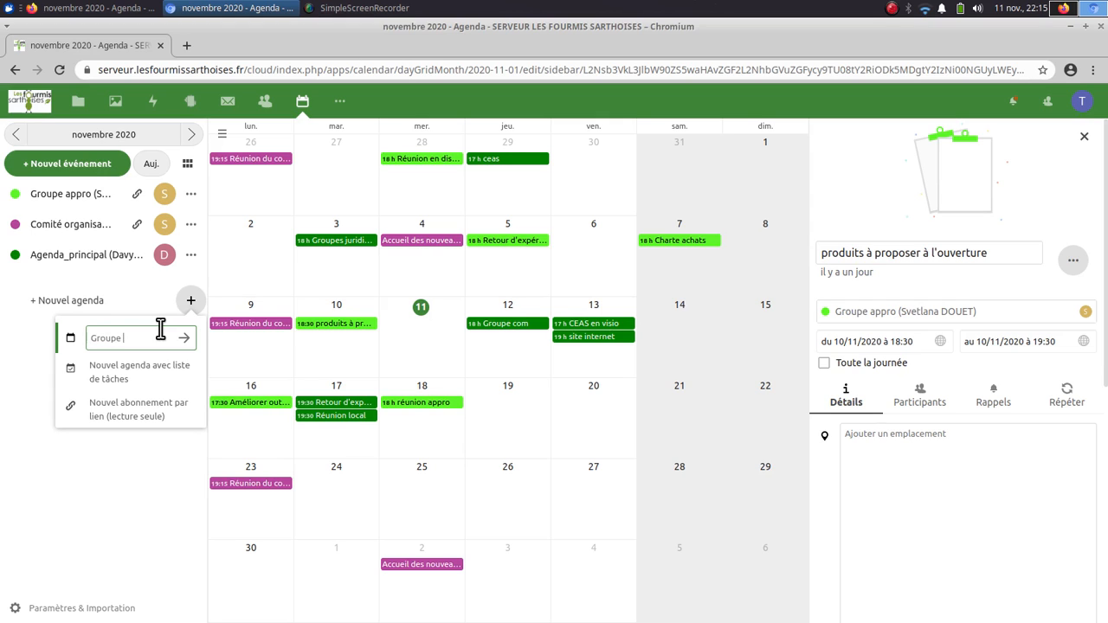
{"action": "type", "text": "Groupe tuto"}
{"action": "key", "text": "Return"}
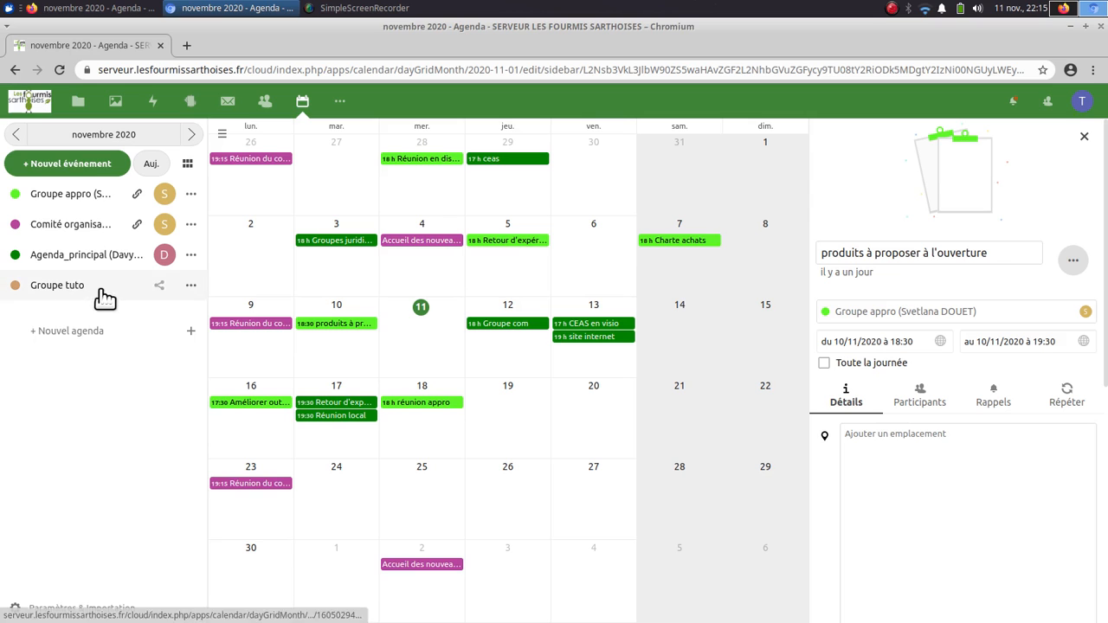
- Start a new event on 19 November 2020 titled "Titre tuto" and assign it to the Groupe tuto calendar
{"action": "left_click", "coordinate": [512, 404]}
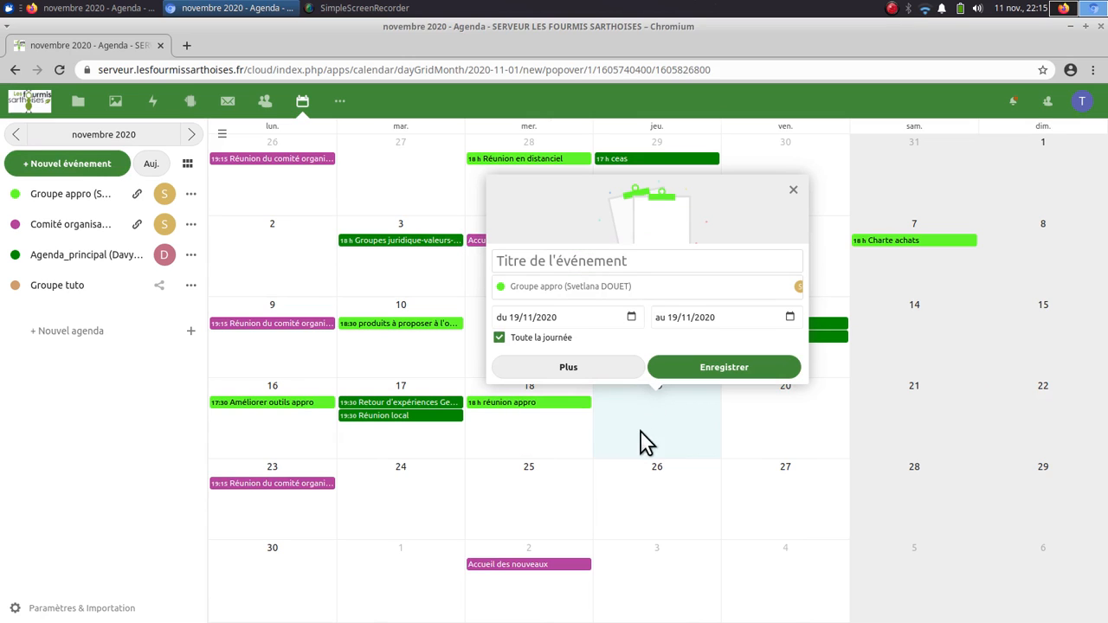
{"action": "left_click", "coordinate": [554, 264]}
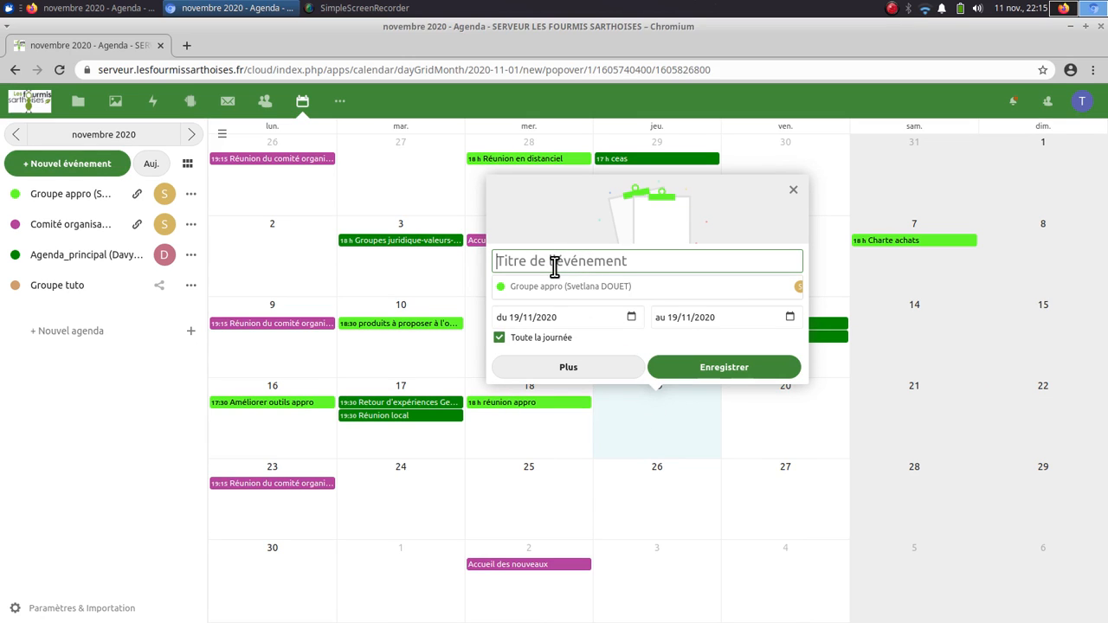
{"action": "type", "text": "Titr"}
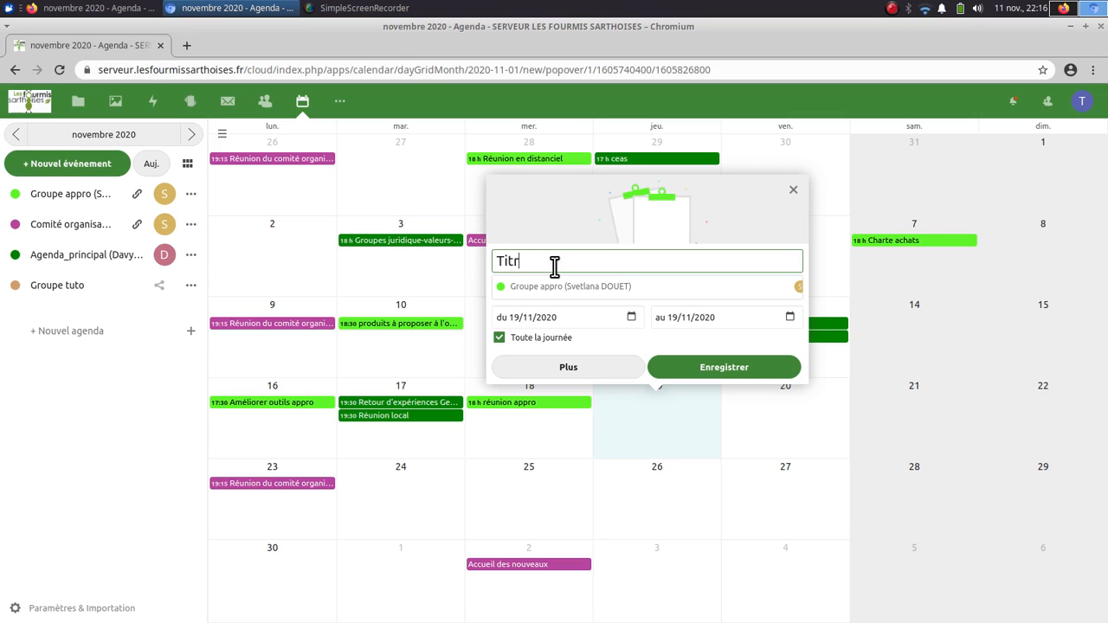
{"action": "type", "text": "e tuto"}
{"action": "left_click", "coordinate": [612, 288]}
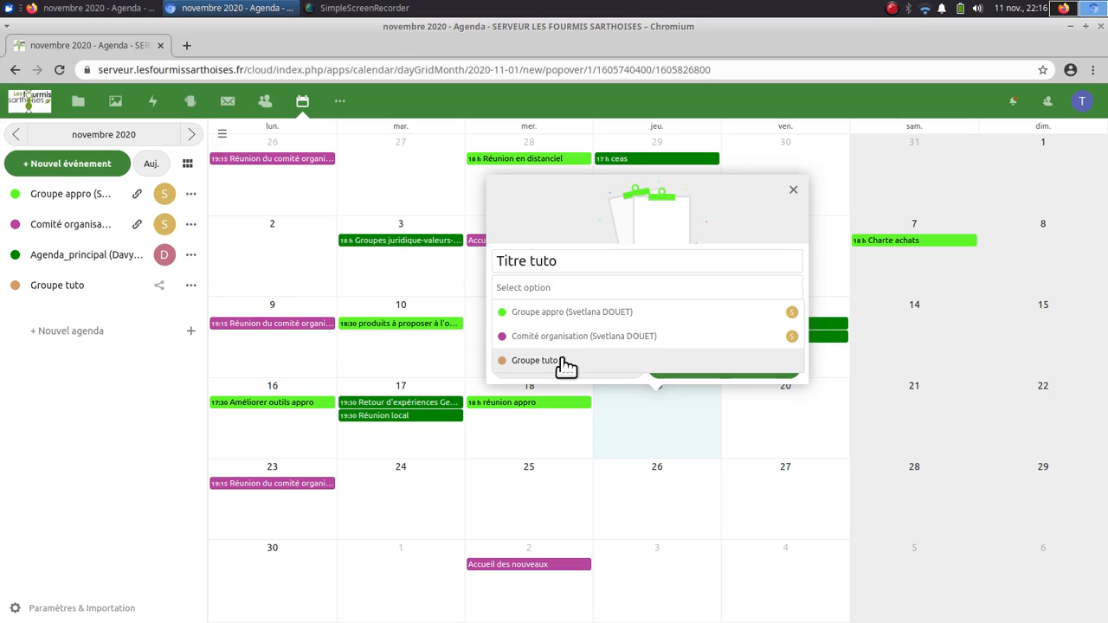
{"action": "left_click", "coordinate": [535, 363]}
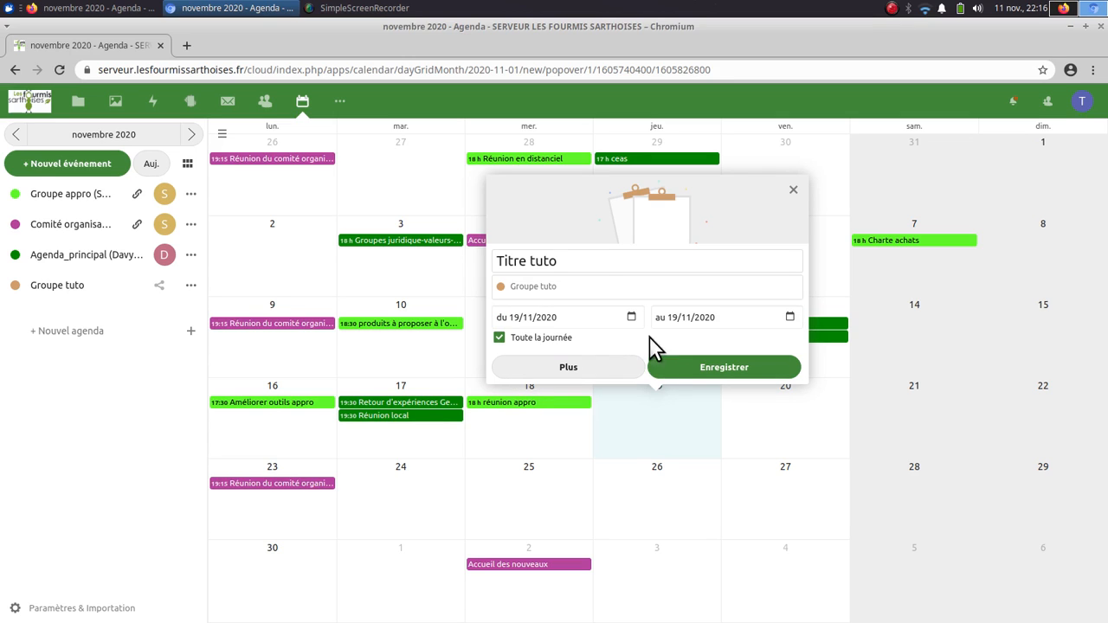
- Turn off the all-day option and schedule the event on 19/11/2020 from 18:00 to 19:30
{"action": "left_click", "coordinate": [528, 340]}
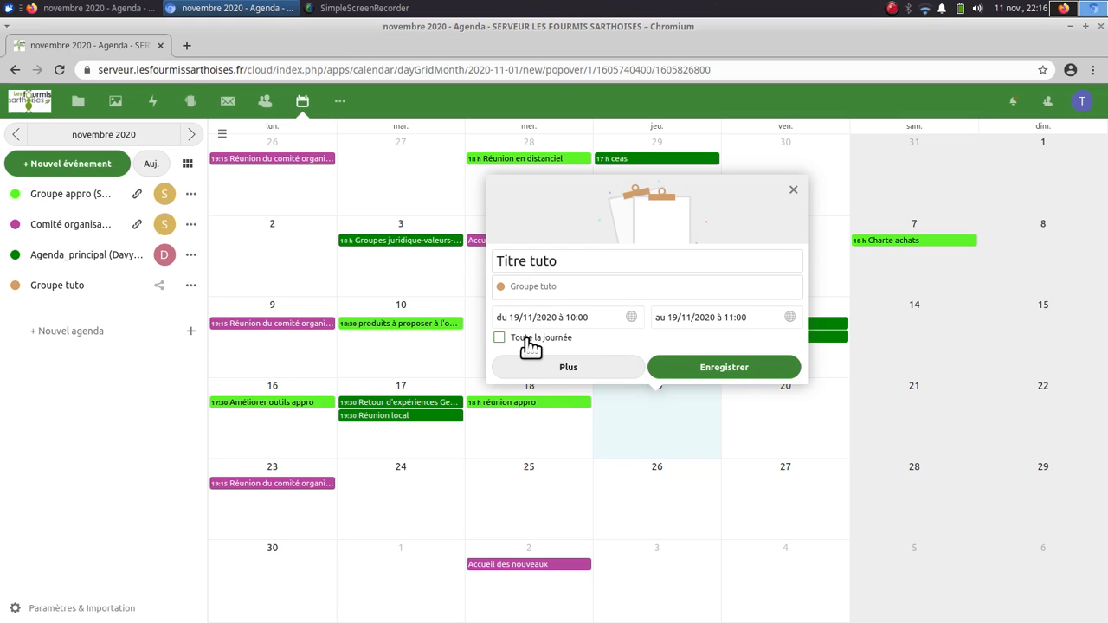
{"action": "left_click", "coordinate": [571, 318]}
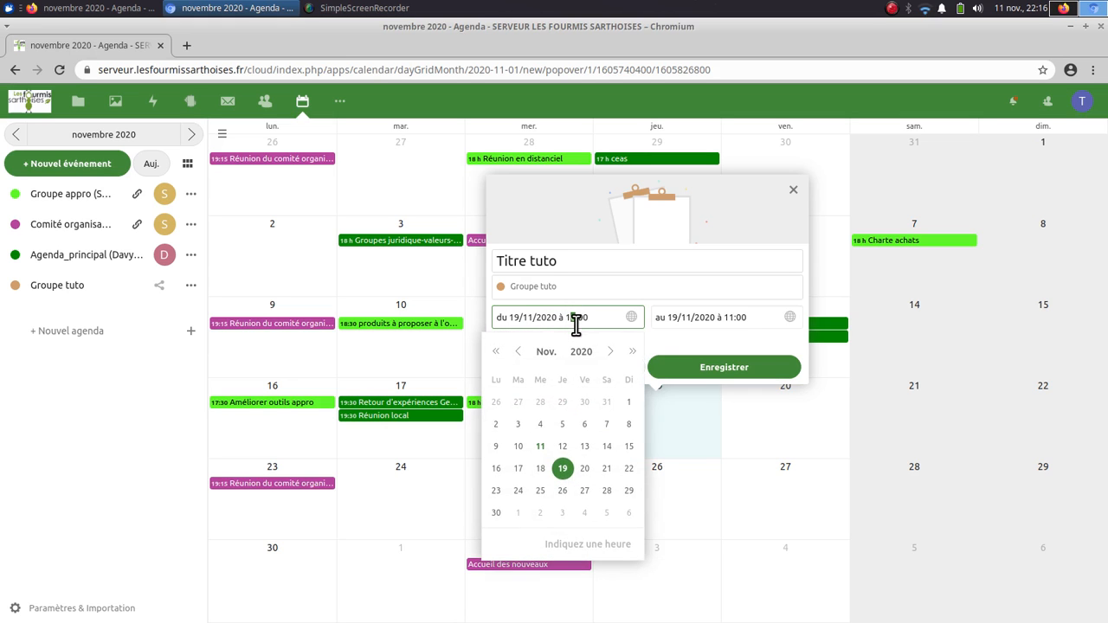
{"action": "left_click", "coordinate": [761, 316]}
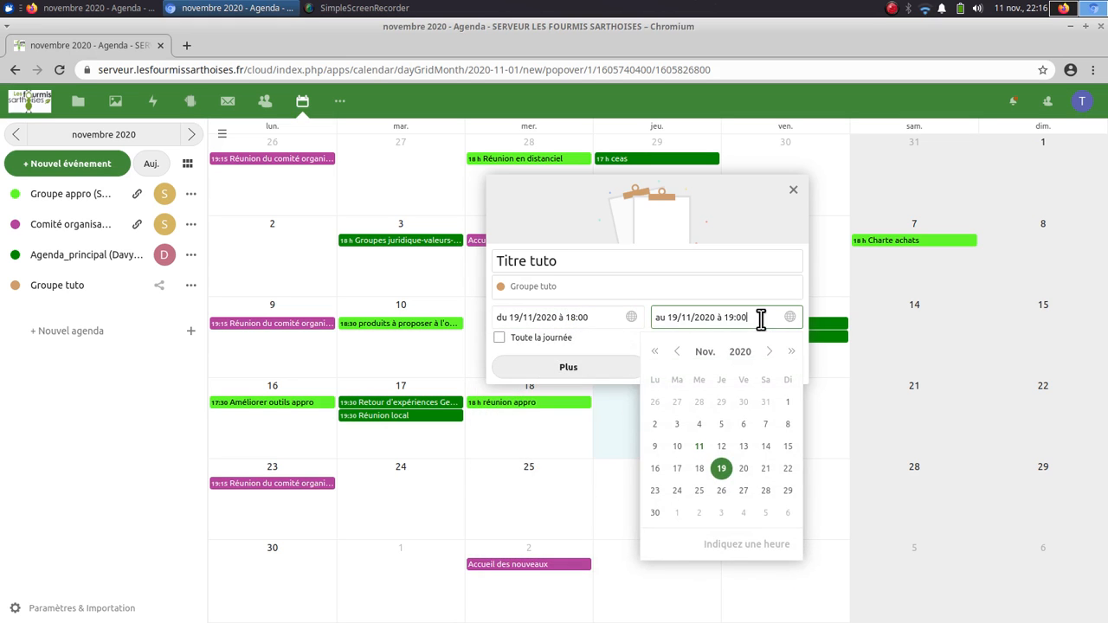
{"action": "left_click_drag", "start_coordinate": [738, 317], "coordinate": [761, 323]}
{"action": "type", "text": "30"}
{"action": "left_click", "coordinate": [718, 287]}
- In the event's full details, set the location to "A la maison !" and the description to "Tuto"
{"action": "left_click", "coordinate": [592, 361]}
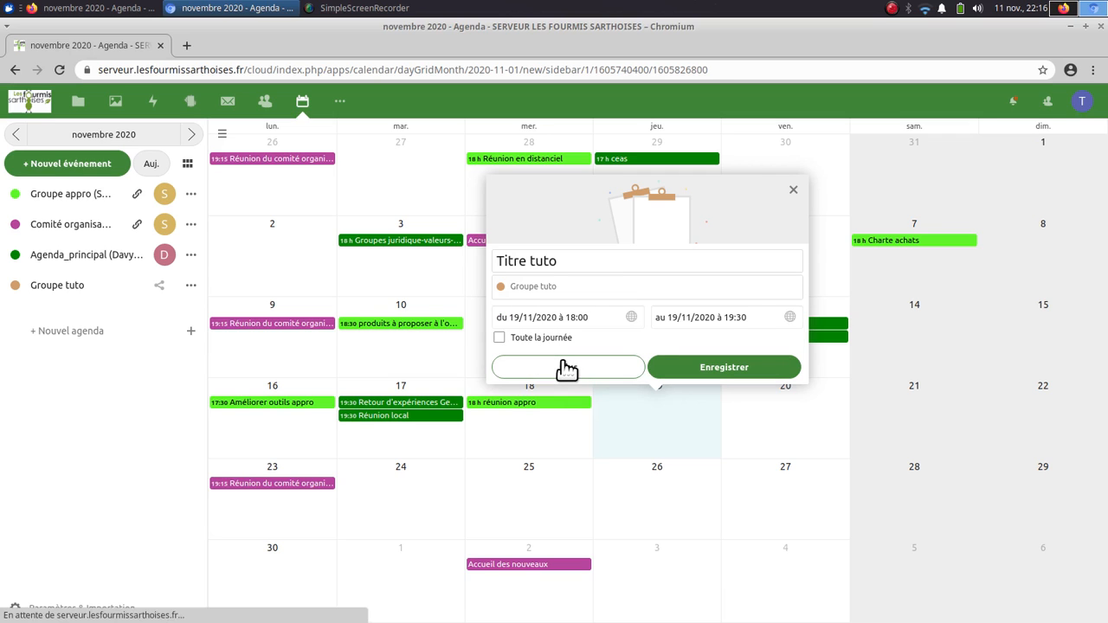
{"action": "left_click", "coordinate": [564, 369]}
{"action": "left_click", "coordinate": [922, 456]}
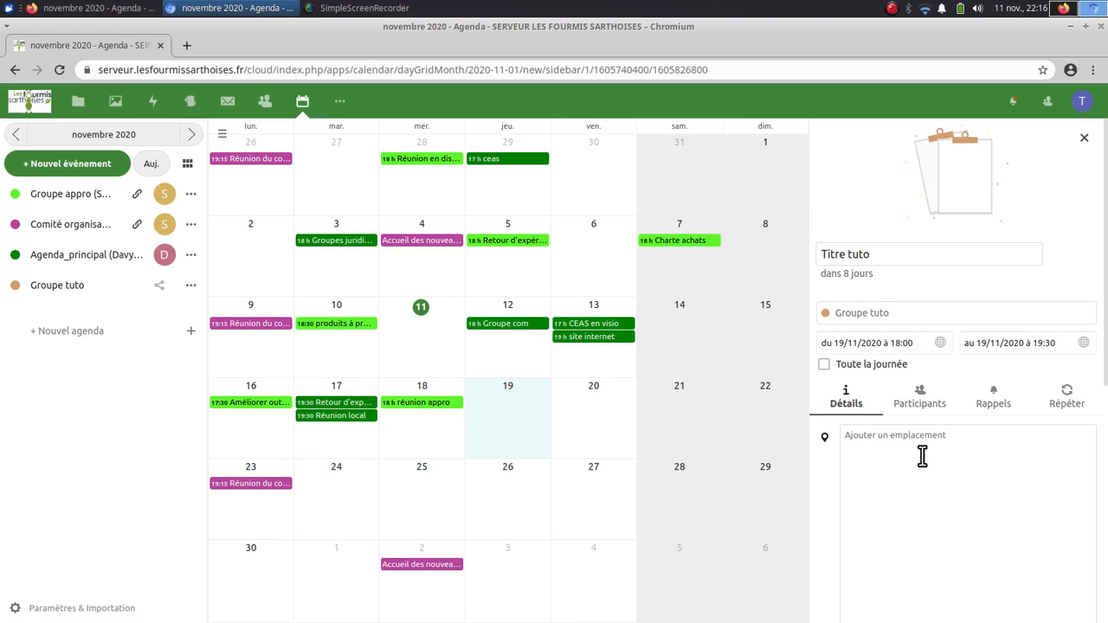
{"action": "type", "text": "A la maison !"}
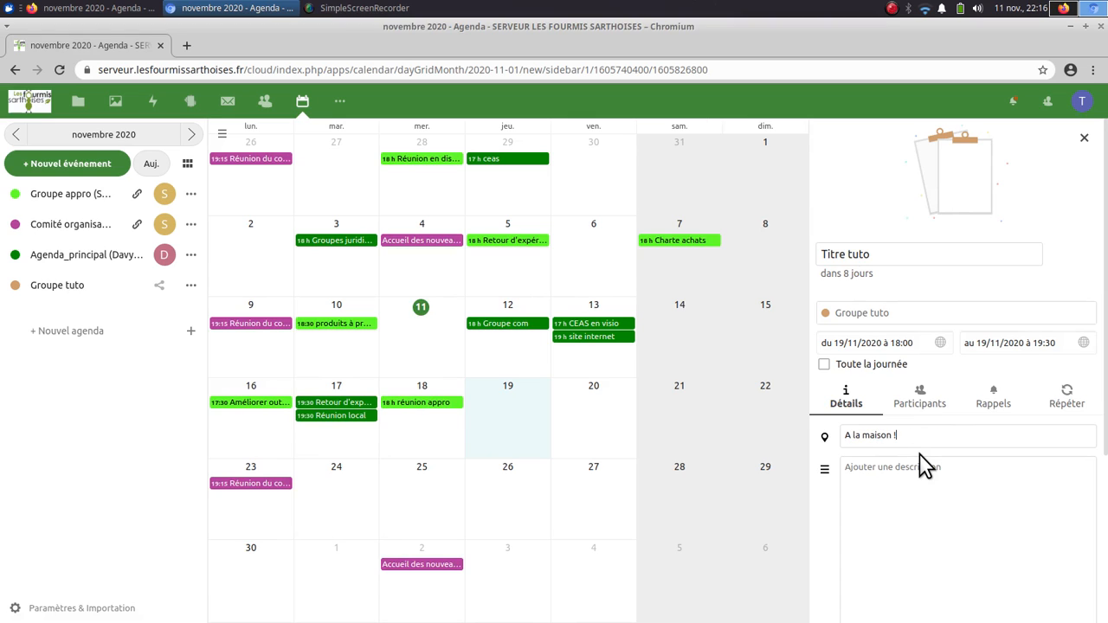
{"action": "left_click", "coordinate": [915, 483]}
{"action": "type", "text": "Tuto"}
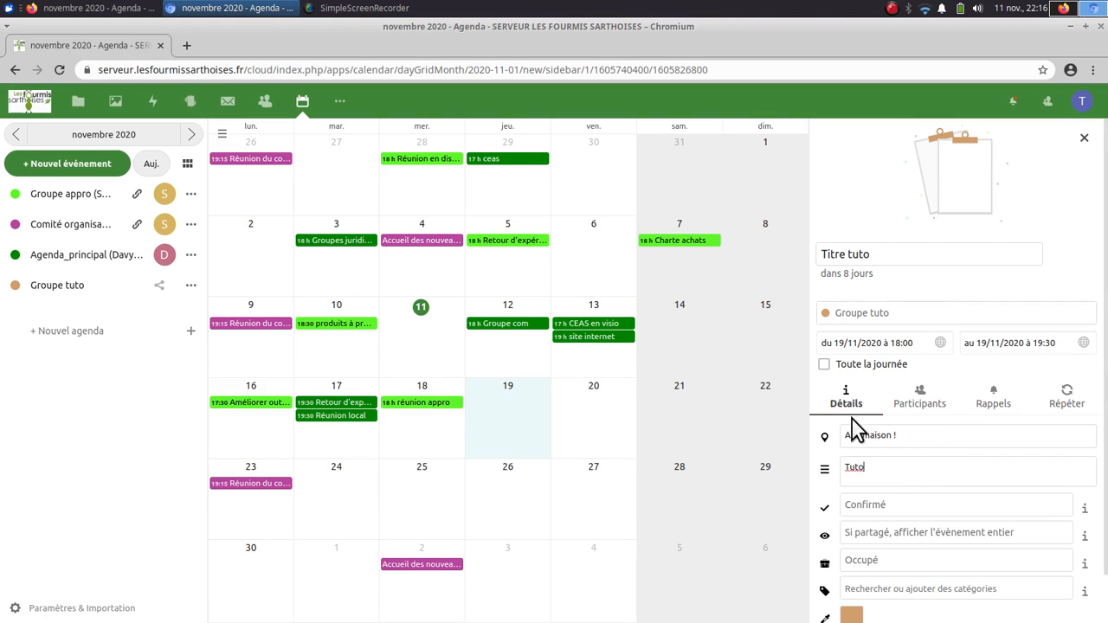
- Make the event "Titre tuto" last all day and save it
{"action": "left_click", "coordinate": [889, 371]}
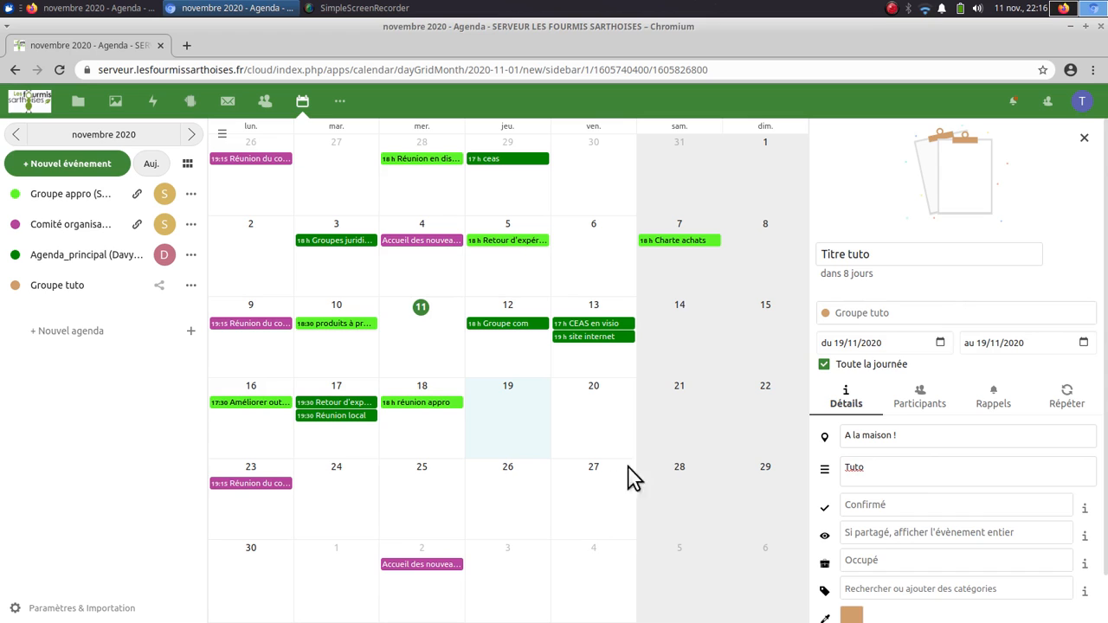
{"action": "scroll", "coordinate": [961, 393], "scroll_direction": "down", "scroll_amount": 1}
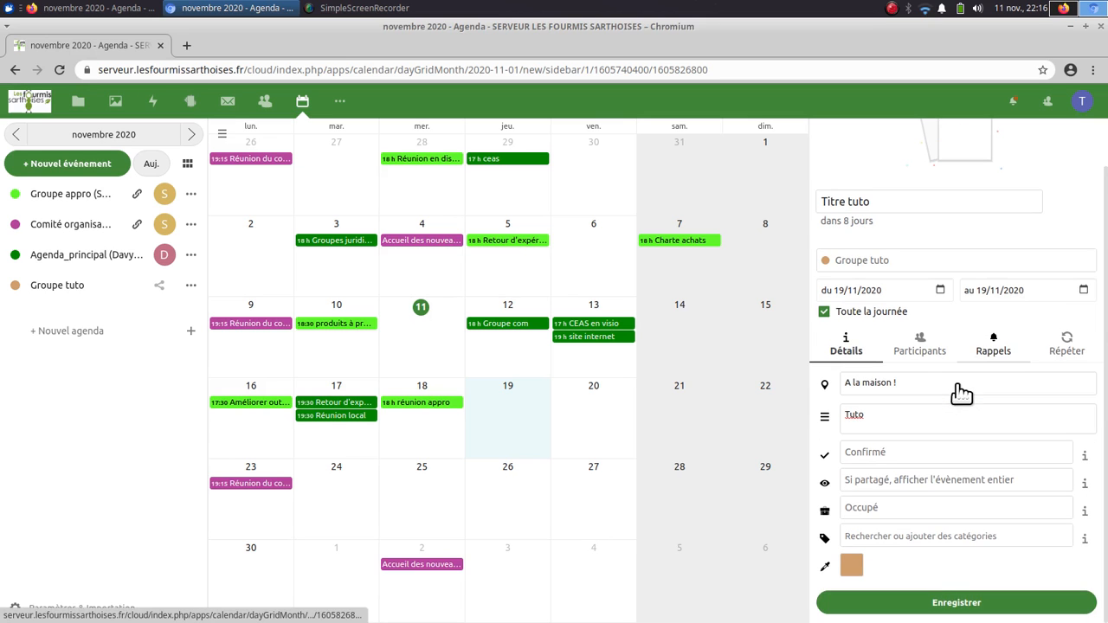
{"action": "left_click", "coordinate": [949, 606]}
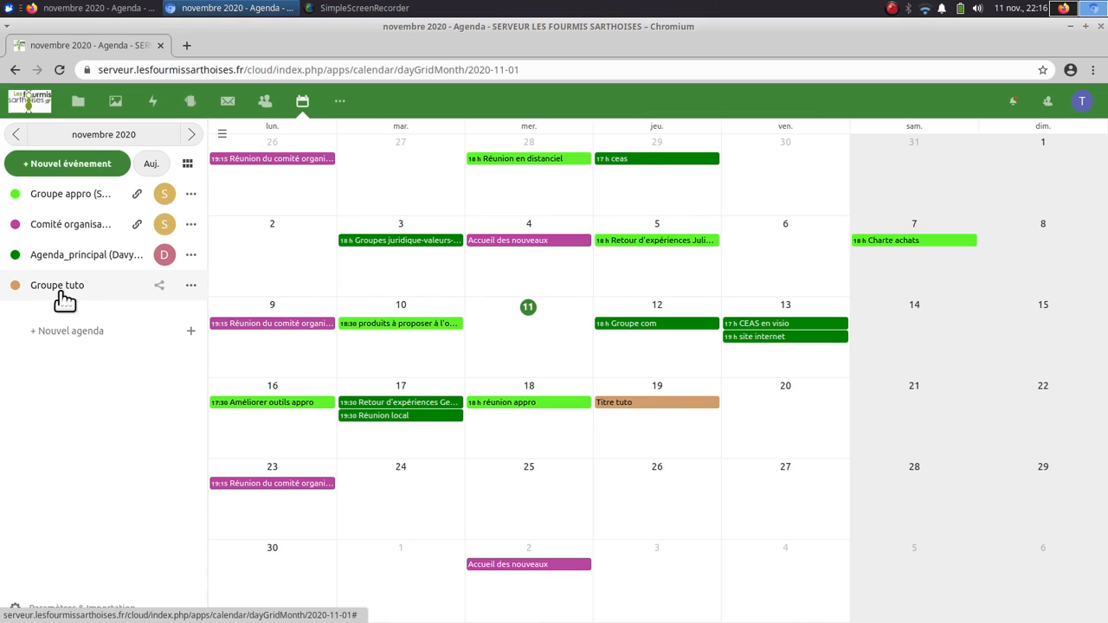
- Review the actions available for the Groupe tuto calendar, such as renaming, recolouring, downloading and deleting
{"action": "left_click", "coordinate": [190, 287]}
{"action": "left_click", "coordinate": [185, 292]}
{"action": "left_click", "coordinate": [188, 292]}
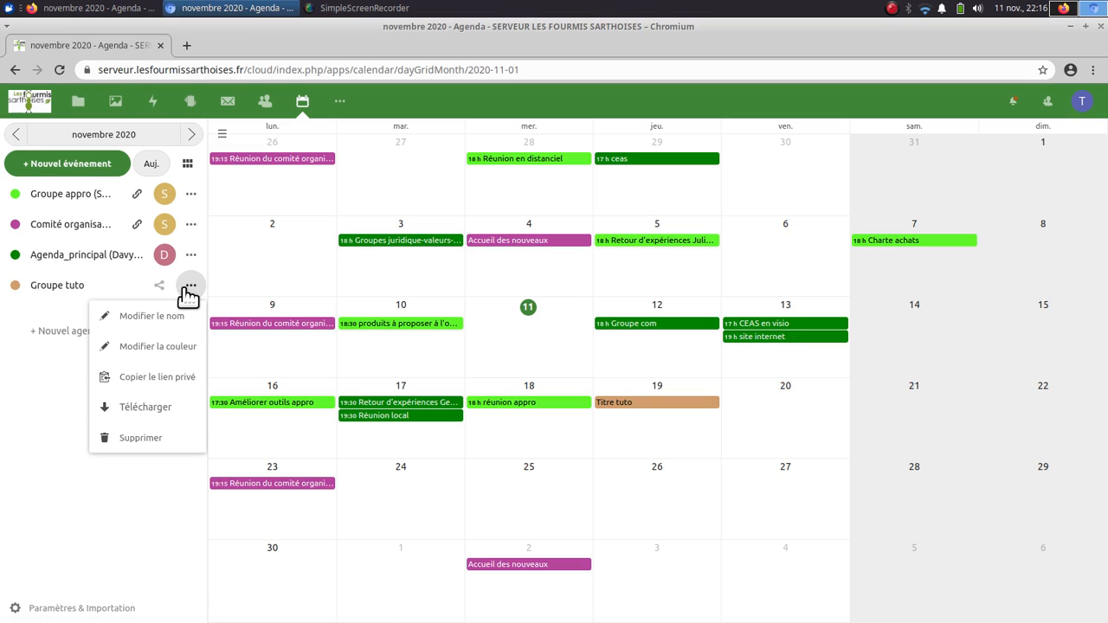
{"action": "left_click", "coordinate": [188, 295]}
{"action": "left_click", "coordinate": [188, 293]}
- Share the Groupe tuto calendar with two individual users found by the first letters of their names
{"action": "left_click", "coordinate": [156, 288]}
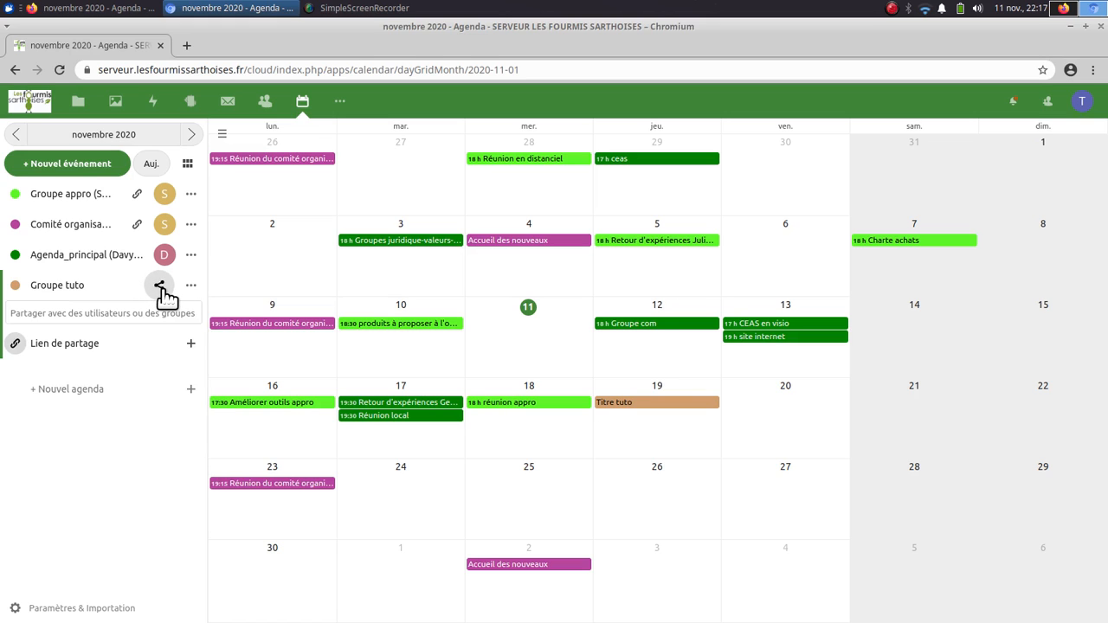
{"action": "left_click", "coordinate": [97, 314]}
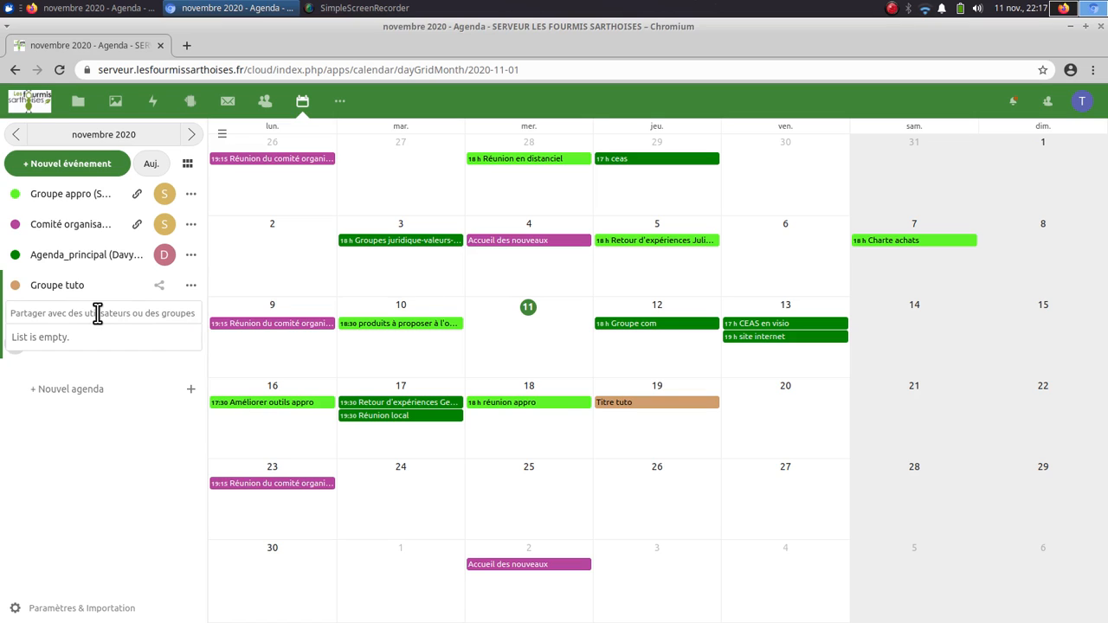
{"action": "type", "text": "clem"}
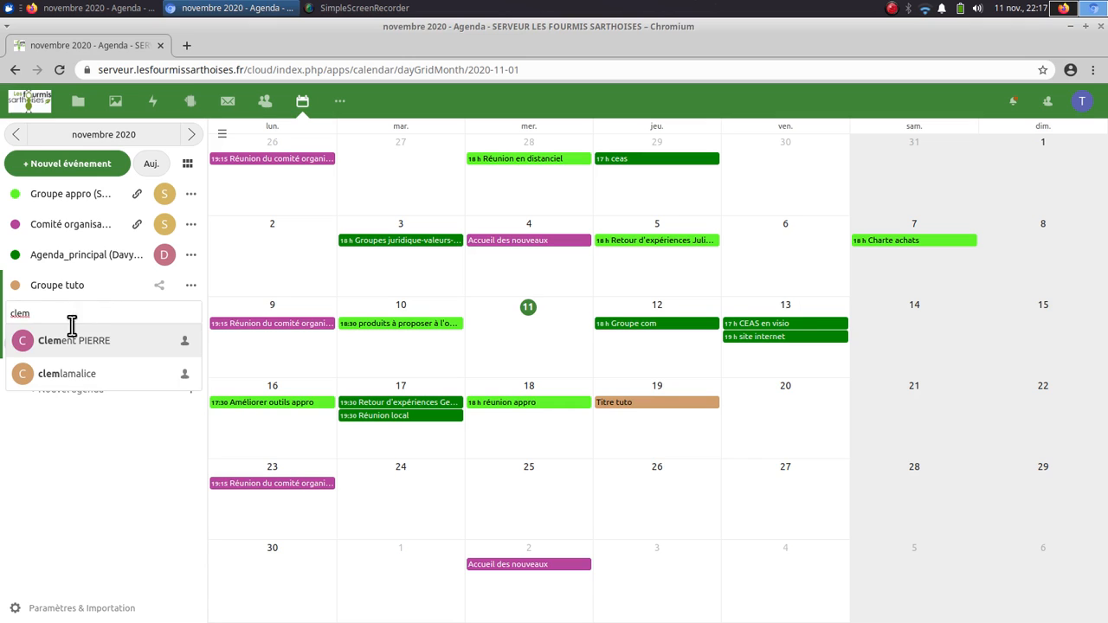
{"action": "left_click", "coordinate": [78, 344]}
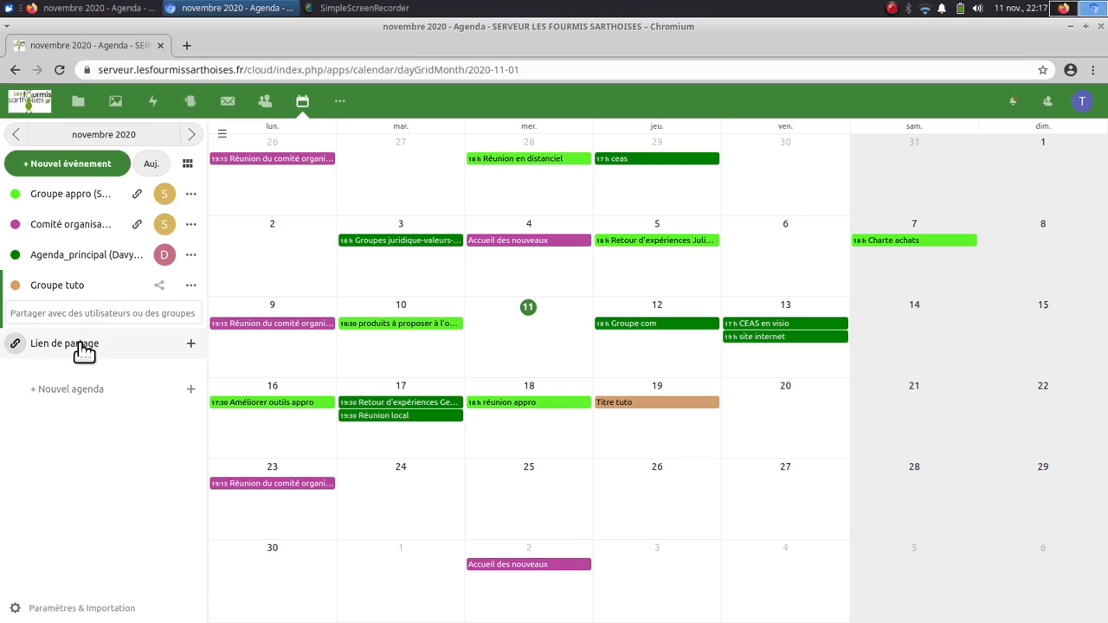
{"action": "left_click", "coordinate": [110, 315]}
{"action": "type", "text": "clem"}
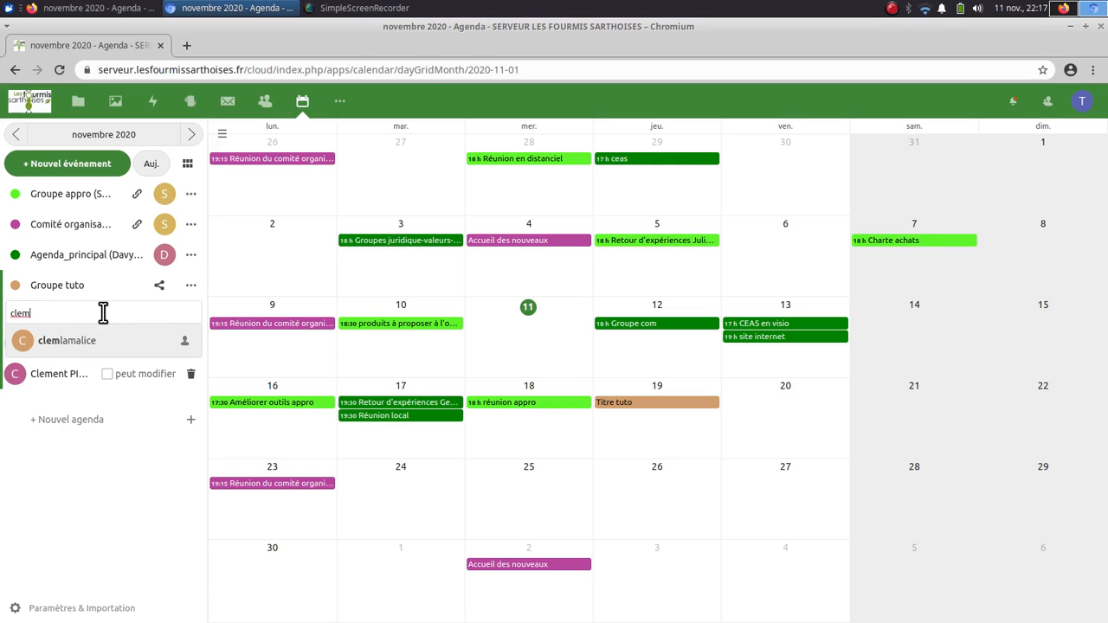
{"action": "left_click", "coordinate": [87, 342]}
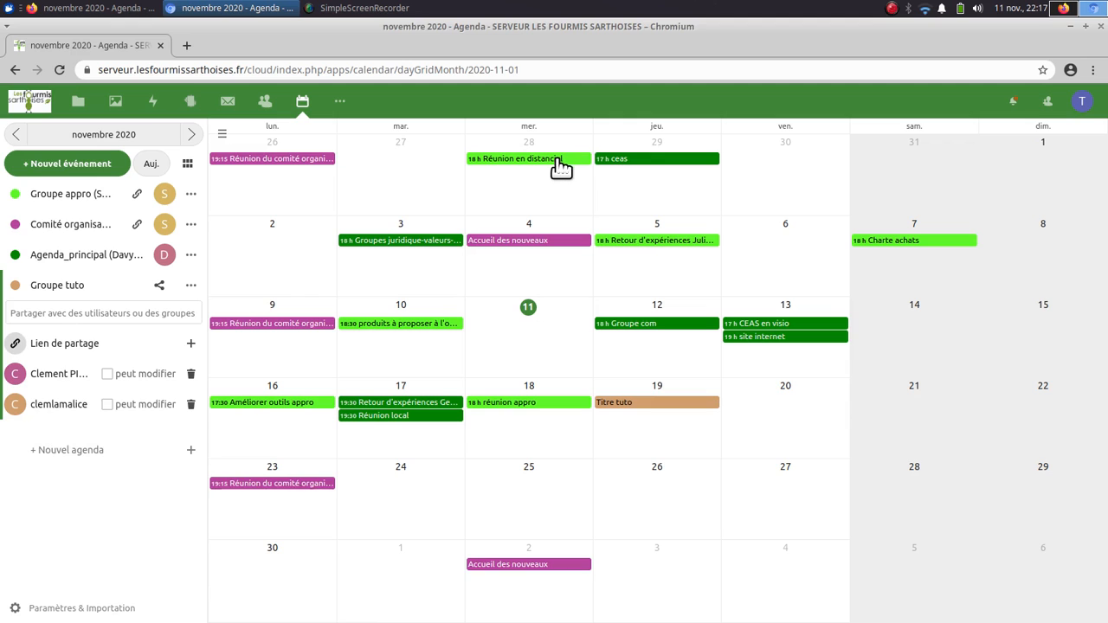
- Switch to Firefox, display the shared Groupe tuto calendar in the recipient's account and view the details of the Titre tuto event
{"action": "key", "text": "alt+Tab"}
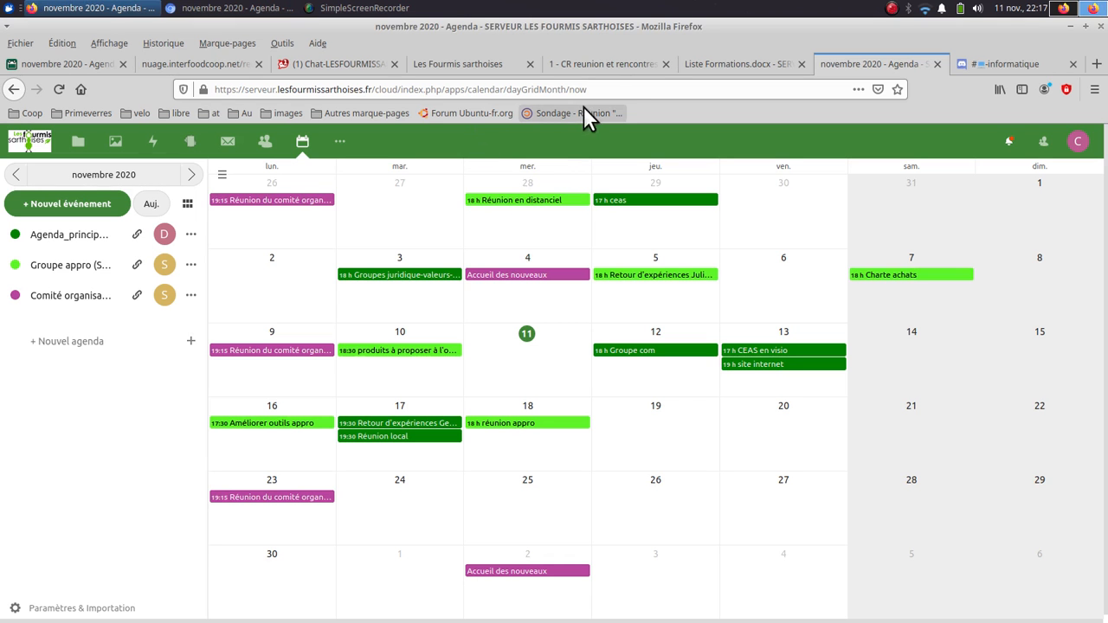
{"action": "left_click", "coordinate": [305, 141]}
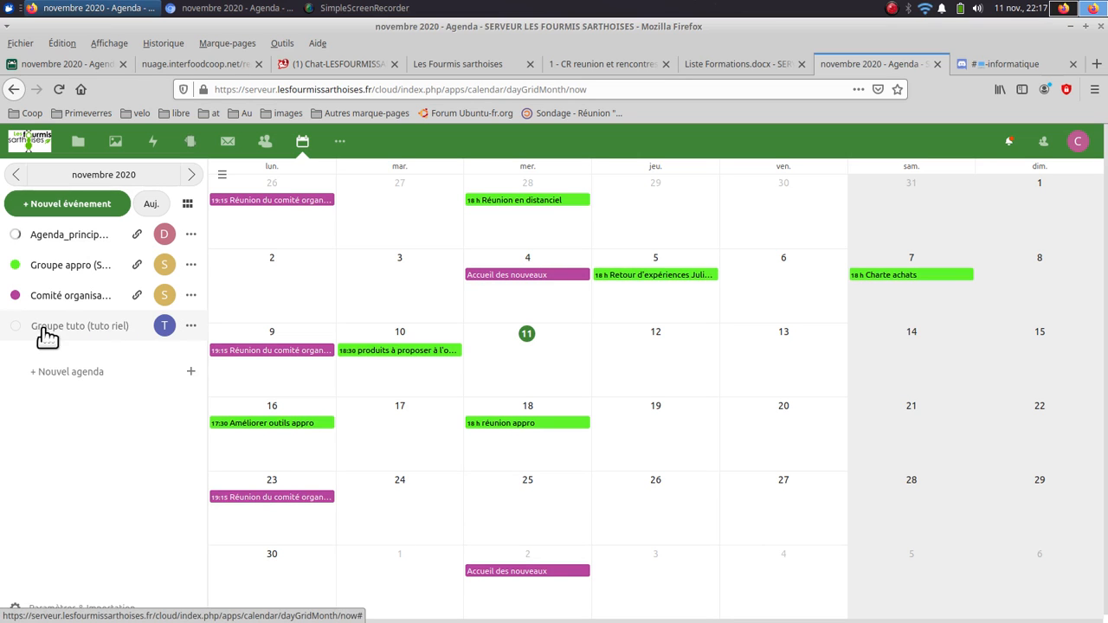
{"action": "left_click", "coordinate": [17, 327]}
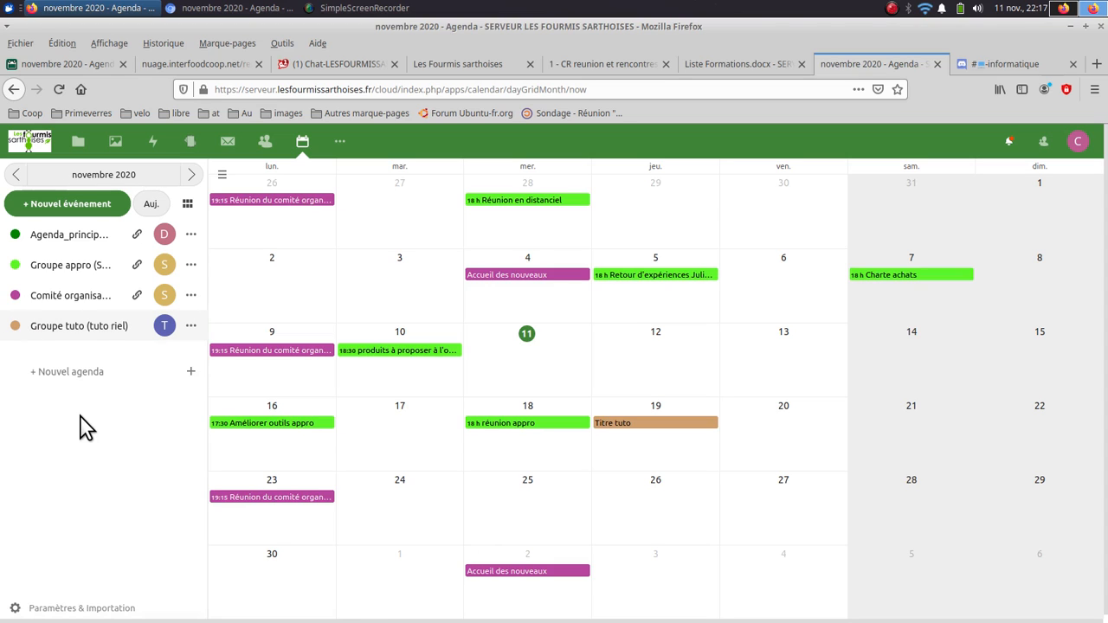
{"action": "left_click", "coordinate": [623, 424]}
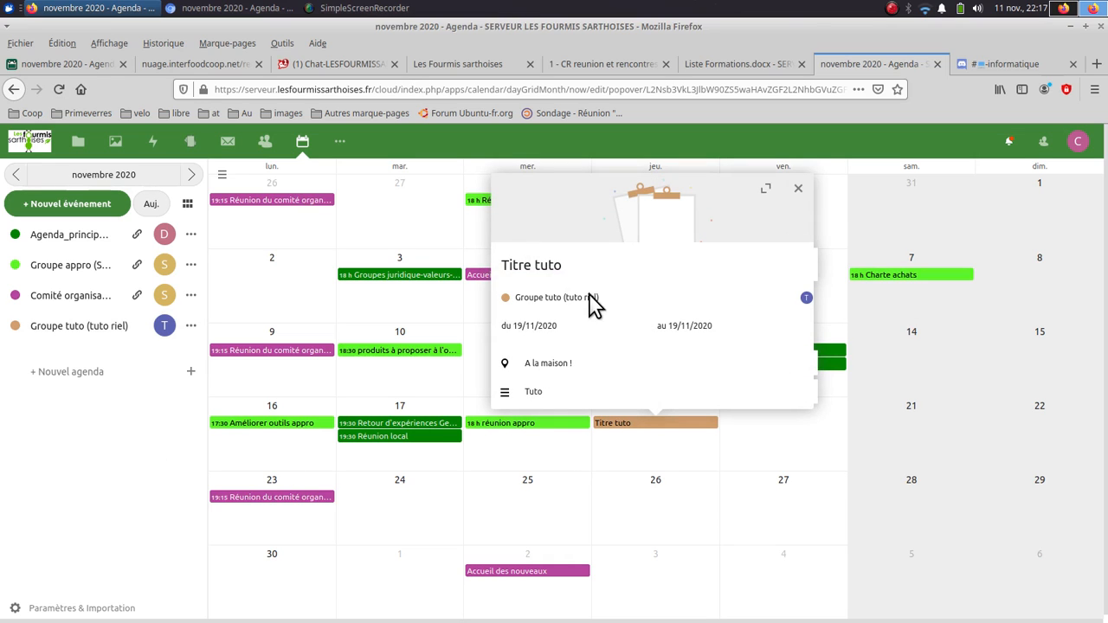
- Return to Chromium and allow both invited users to modify the Groupe tuto calendar
{"action": "key", "text": "alt+Tab"}
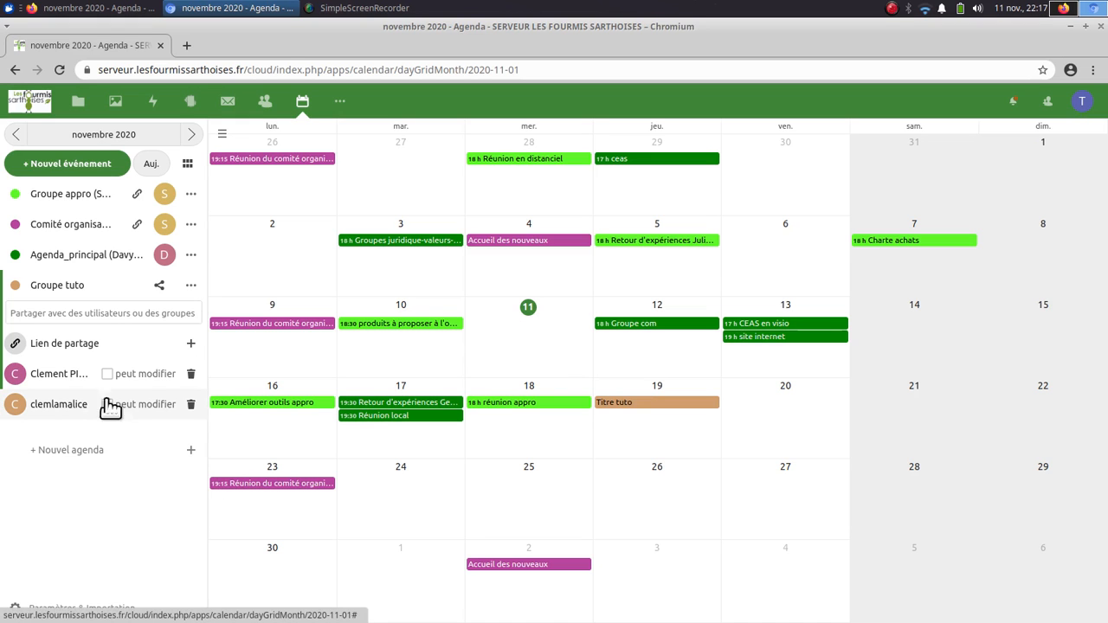
{"action": "left_click", "coordinate": [108, 375]}
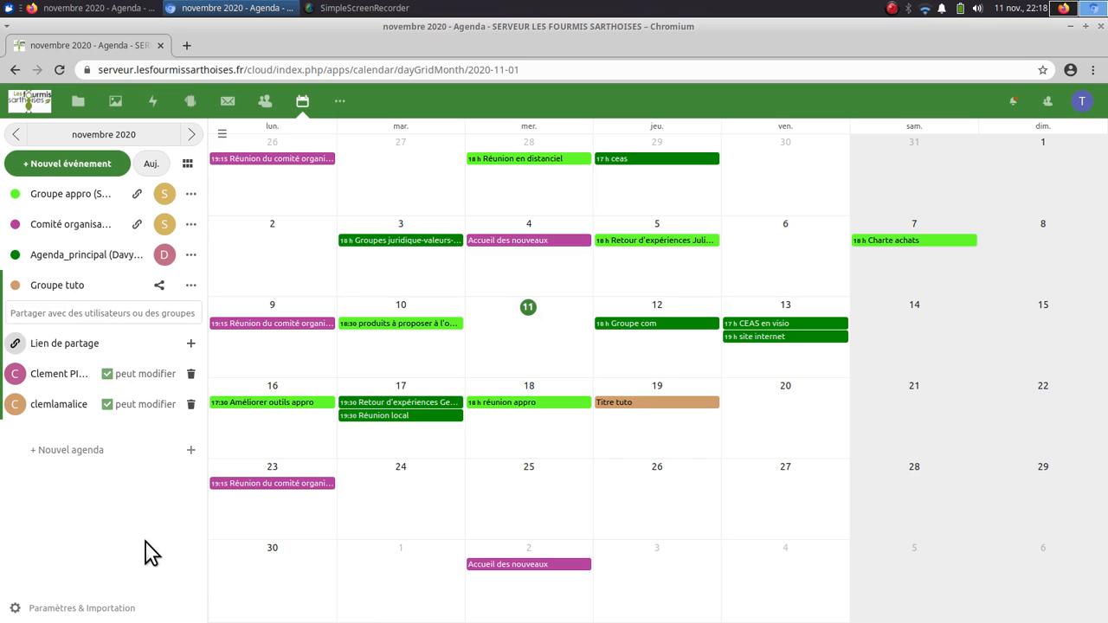
- Remove both individual users from the Groupe tuto calendar's sharing list
{"action": "left_click", "coordinate": [192, 377]}
{"action": "left_click", "coordinate": [192, 409]}
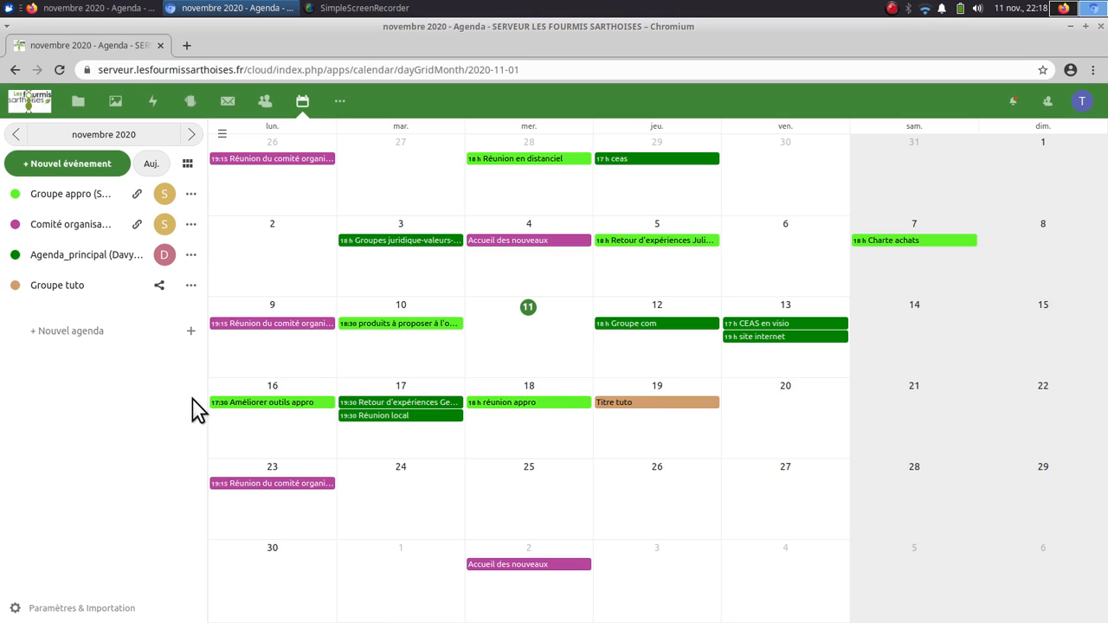
{"action": "left_click", "coordinate": [160, 285]}
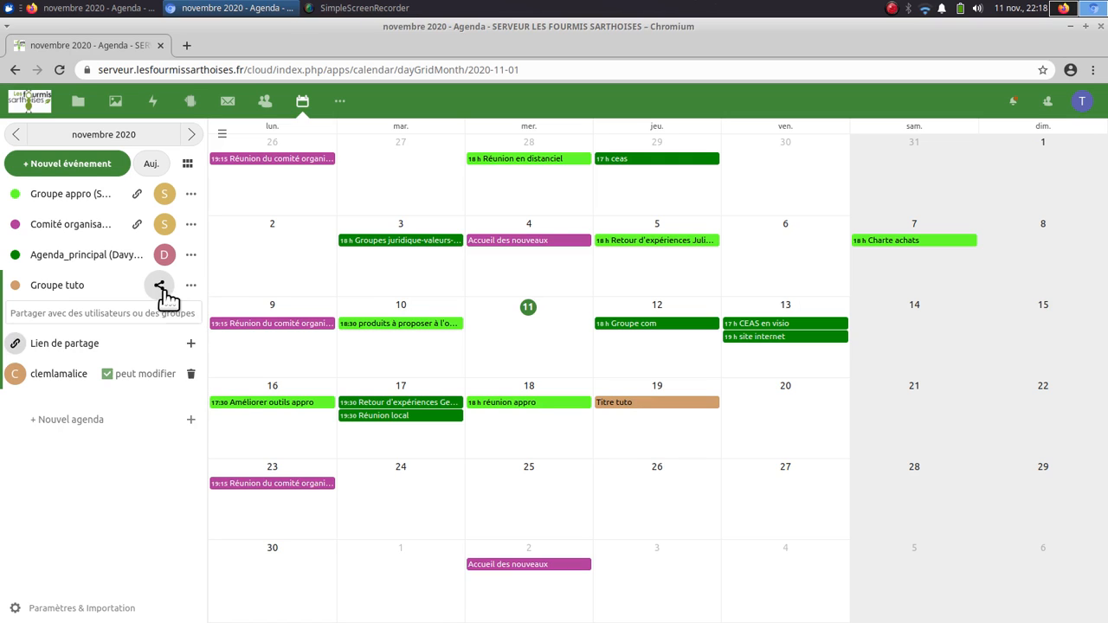
{"action": "left_click", "coordinate": [189, 374]}
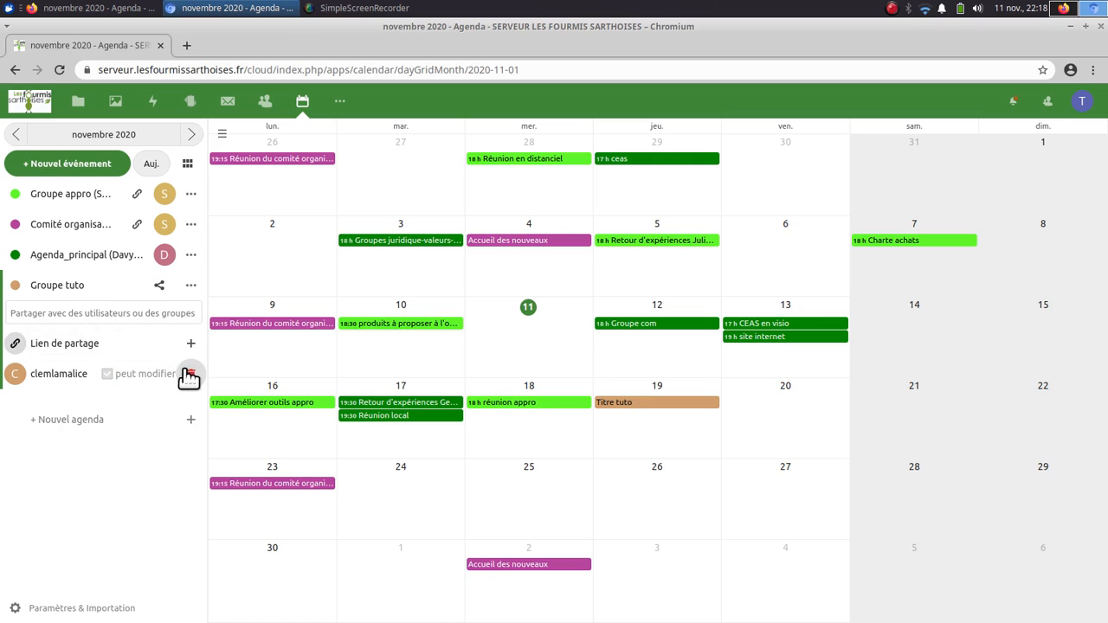
- Share the Groupe tuto calendar with the Membre group without editing rights
{"action": "left_click", "coordinate": [92, 314]}
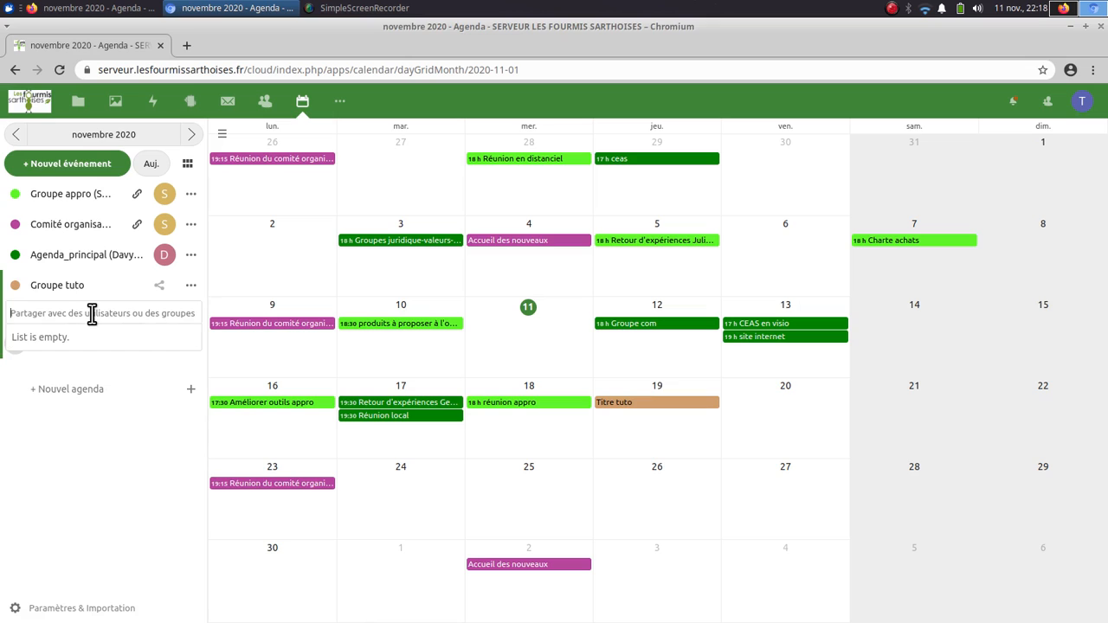
{"action": "type", "text": "mem"}
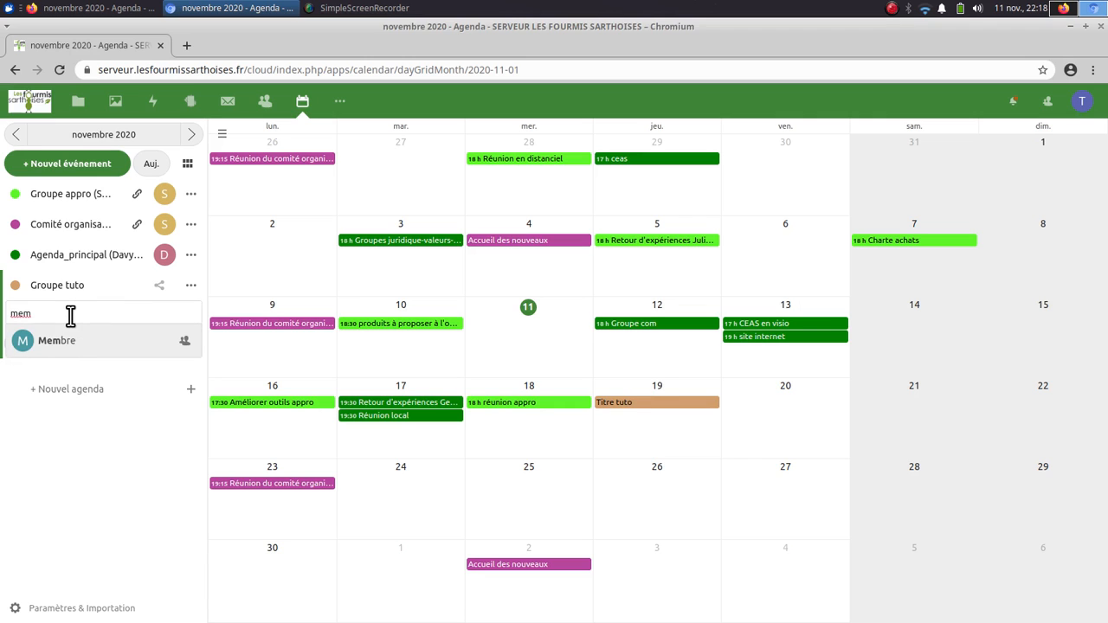
{"action": "left_click", "coordinate": [69, 345]}
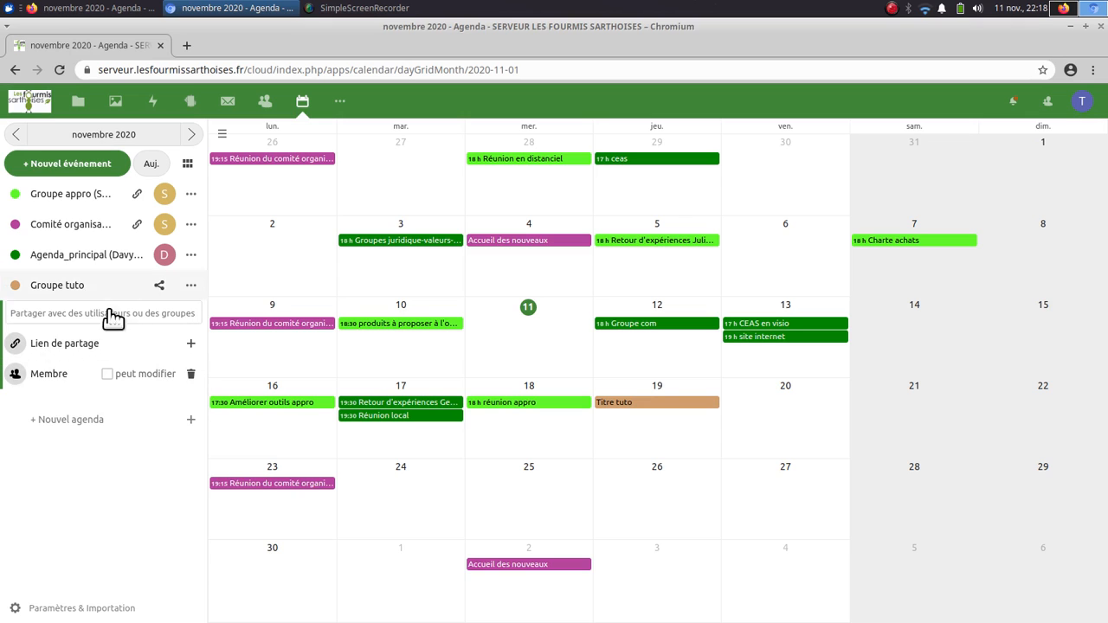
{"action": "right_click", "coordinate": [147, 469]}
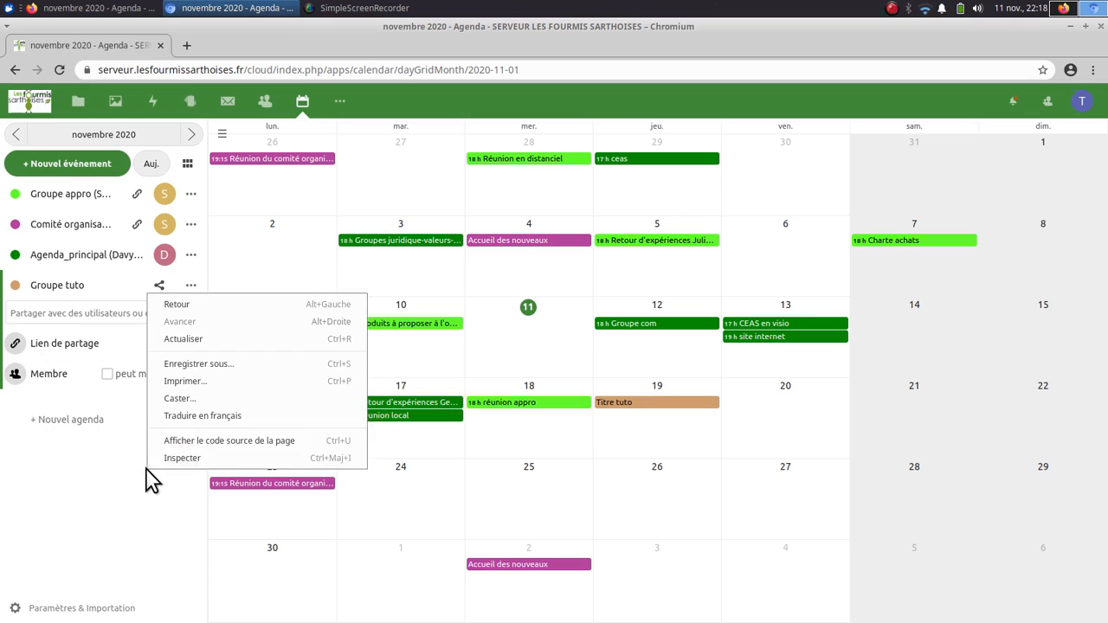
{"action": "left_click", "coordinate": [115, 483]}
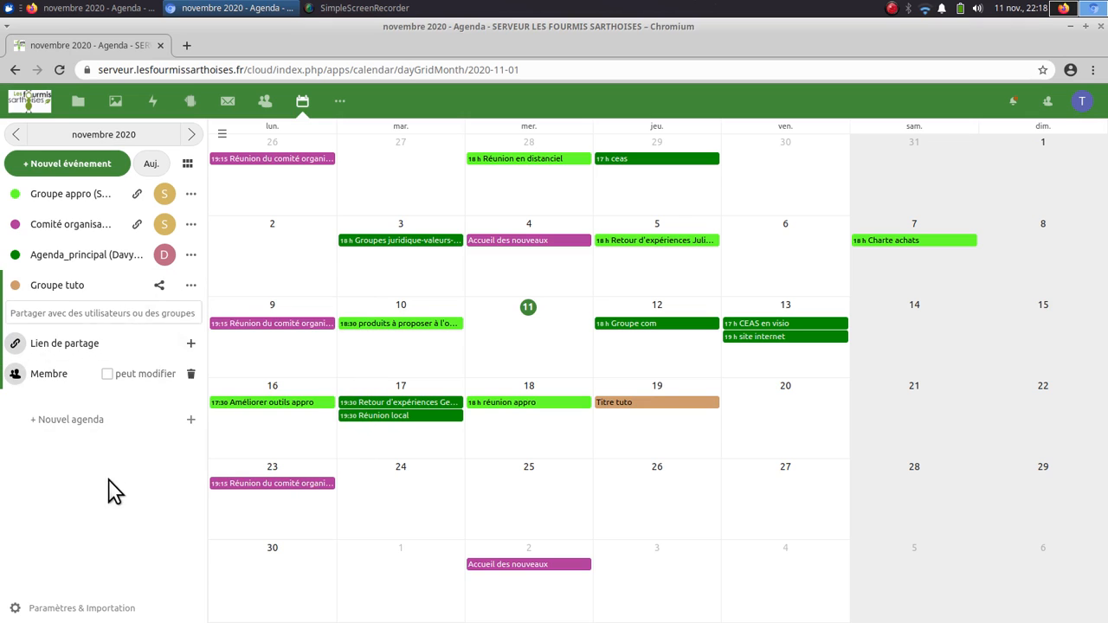
{"action": "left_click", "coordinate": [191, 286]}
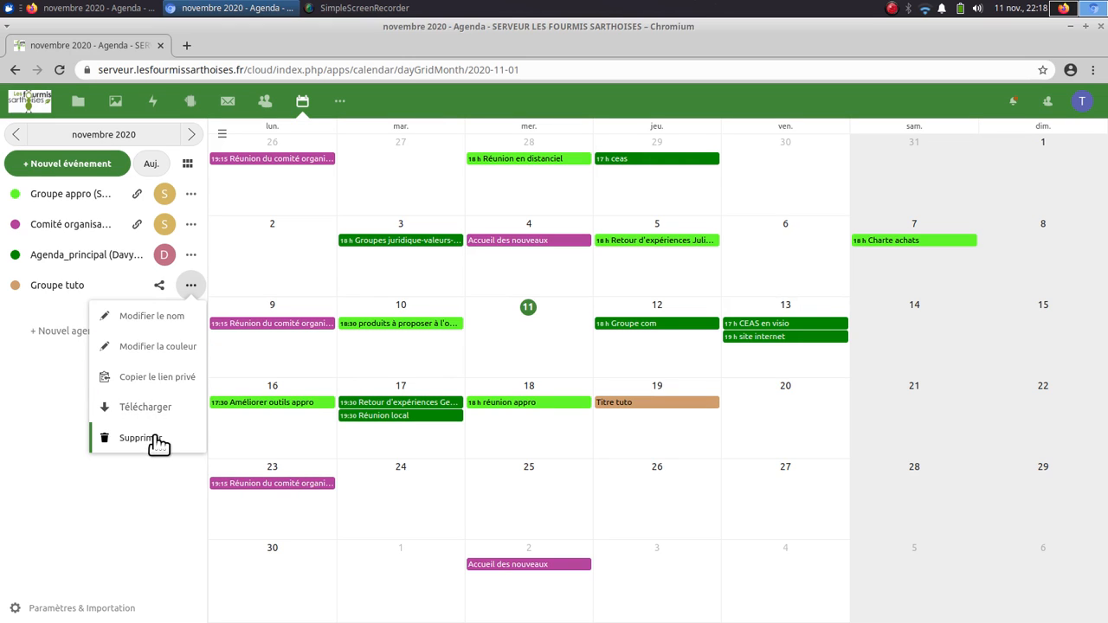
{"action": "left_click", "coordinate": [145, 566]}
- Delete the Titre tuto event of 19 November from its full details
{"action": "left_click", "coordinate": [631, 410]}
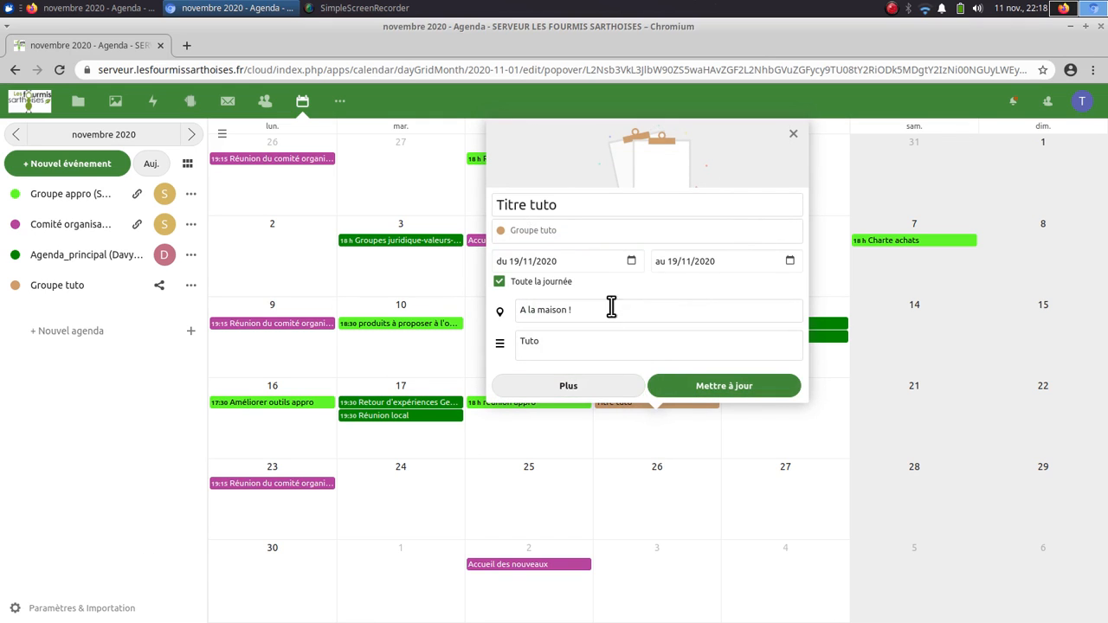
{"action": "left_click", "coordinate": [609, 394]}
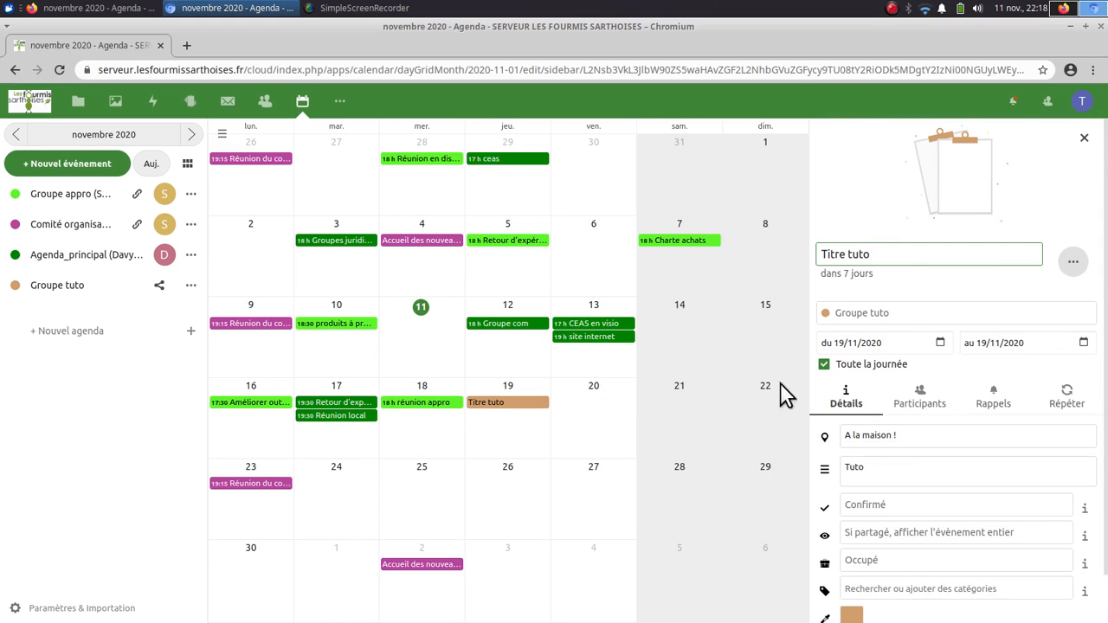
{"action": "scroll", "coordinate": [866, 329], "scroll_direction": "down", "scroll_amount": 1}
{"action": "left_click", "coordinate": [1074, 211]}
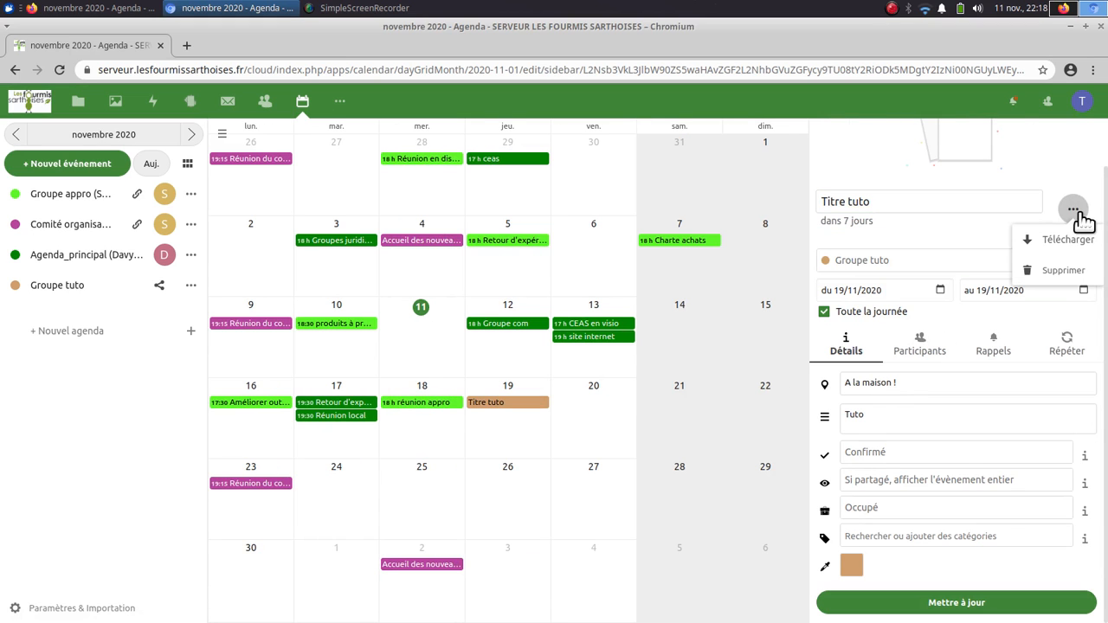
{"action": "left_click", "coordinate": [1072, 270]}
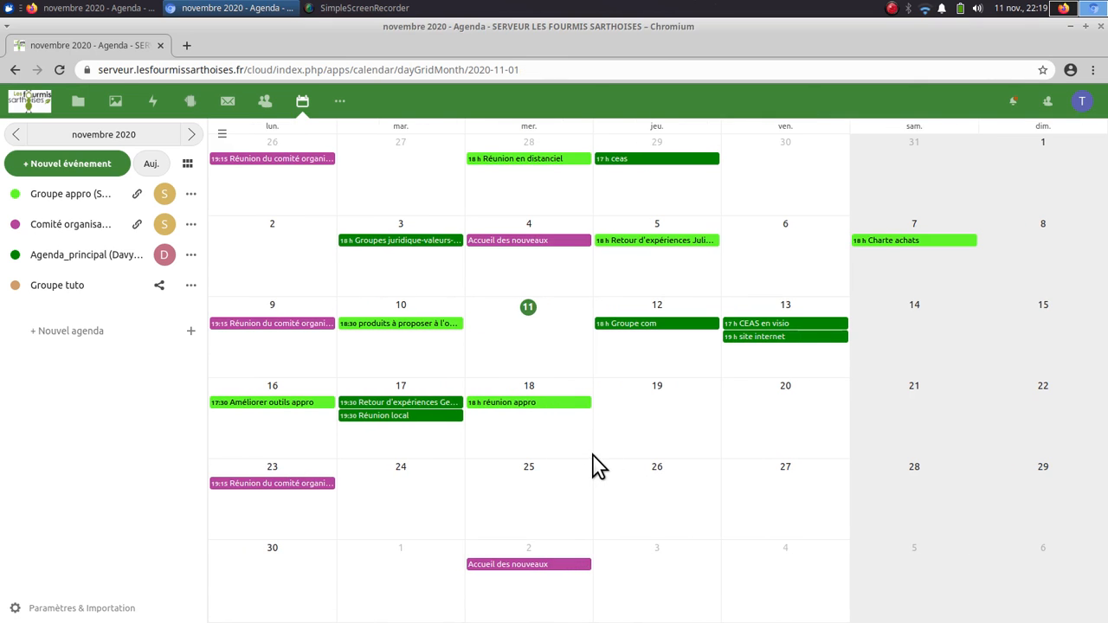
- Delete the Groupe tuto calendar and undo its deletion during the grace period
{"action": "left_click", "coordinate": [188, 287]}
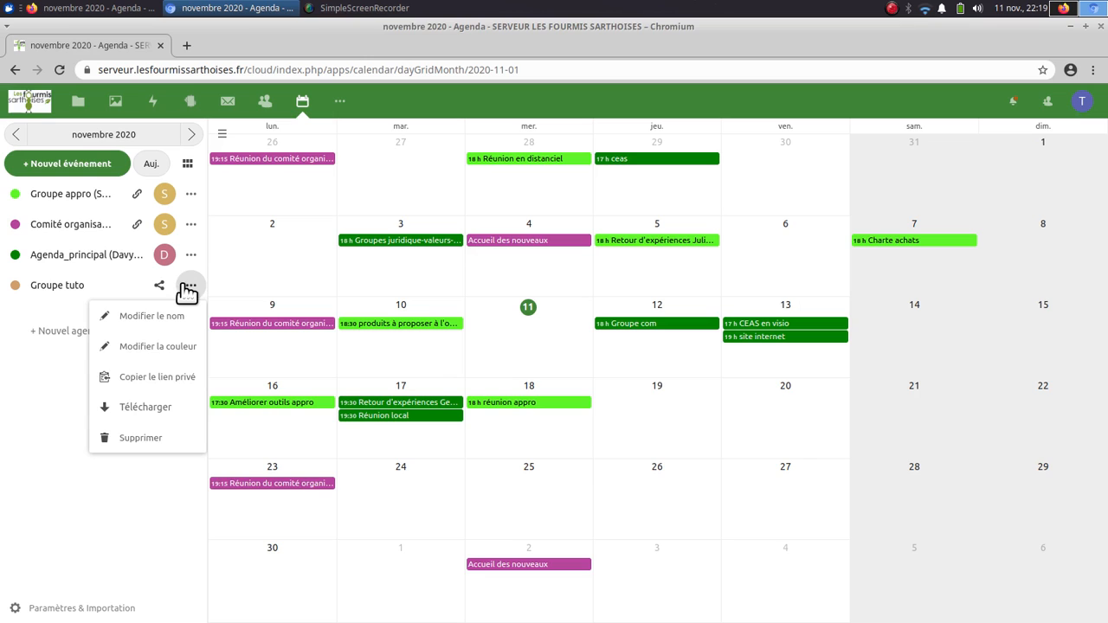
{"action": "left_click", "coordinate": [162, 443]}
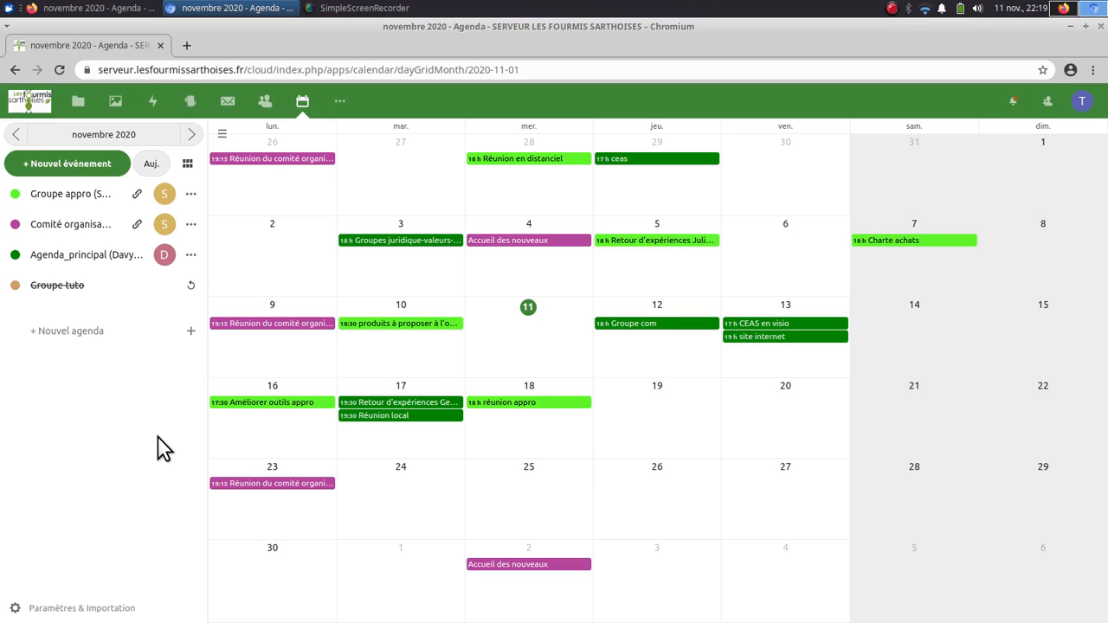
{"action": "left_click", "coordinate": [190, 287]}
- Delete the Groupe tuto calendar from the calendar list
{"action": "left_click", "coordinate": [190, 286]}
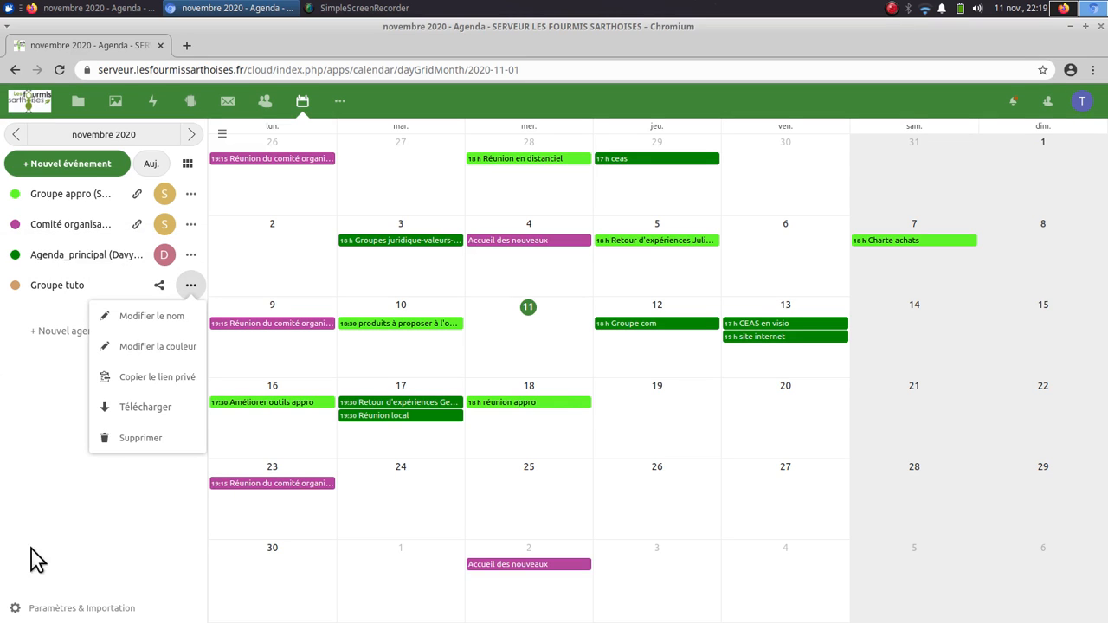
{"action": "left_click", "coordinate": [76, 540]}
{"action": "left_click", "coordinate": [194, 294]}
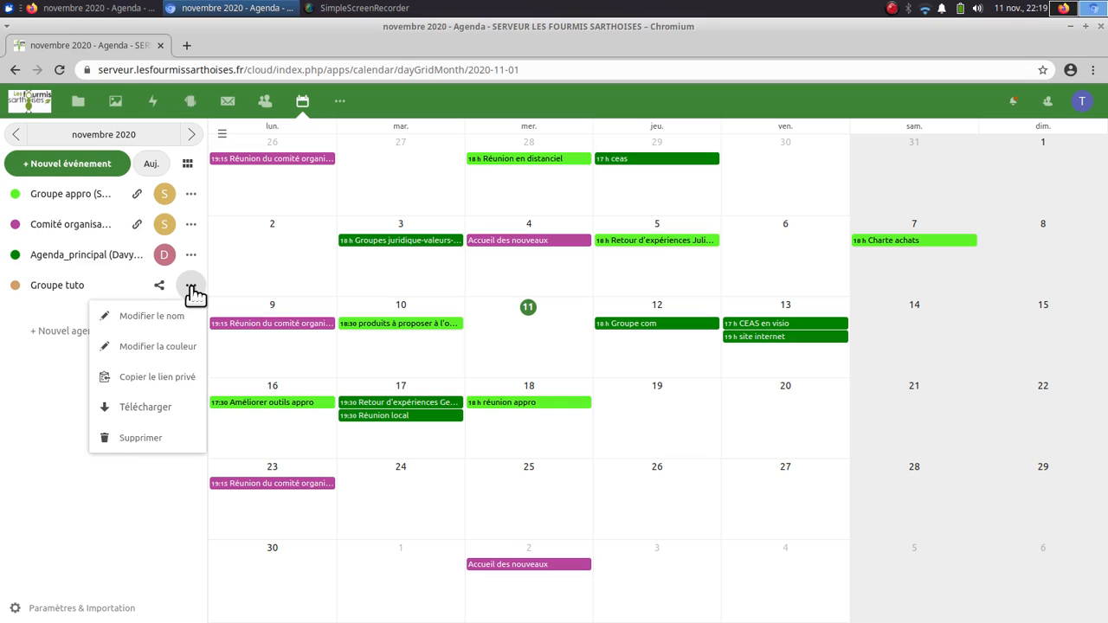
{"action": "left_click", "coordinate": [144, 443]}
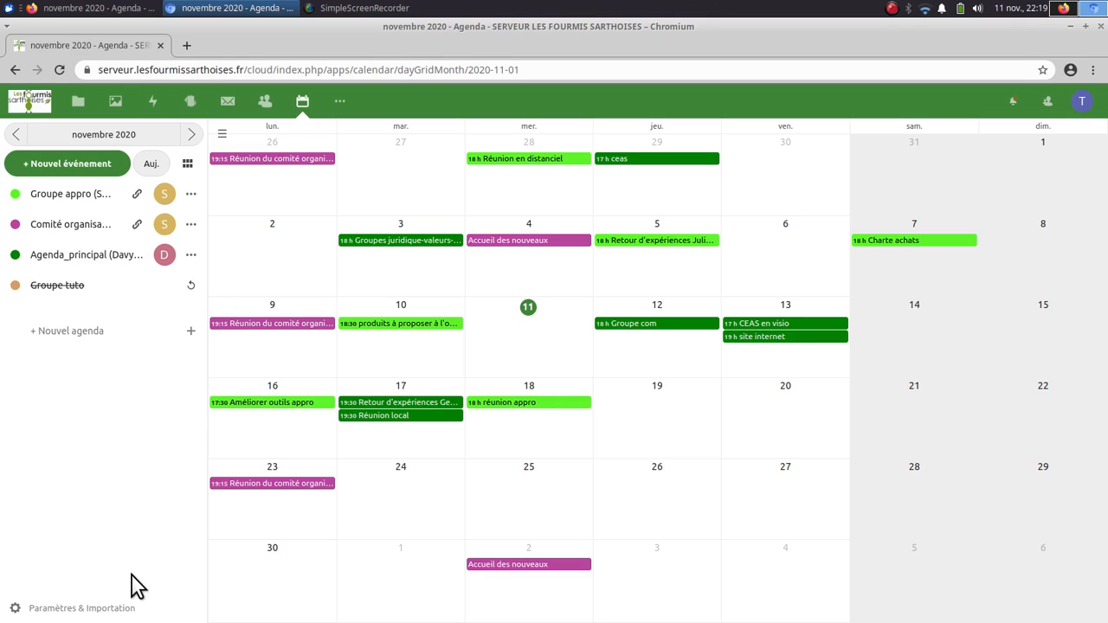